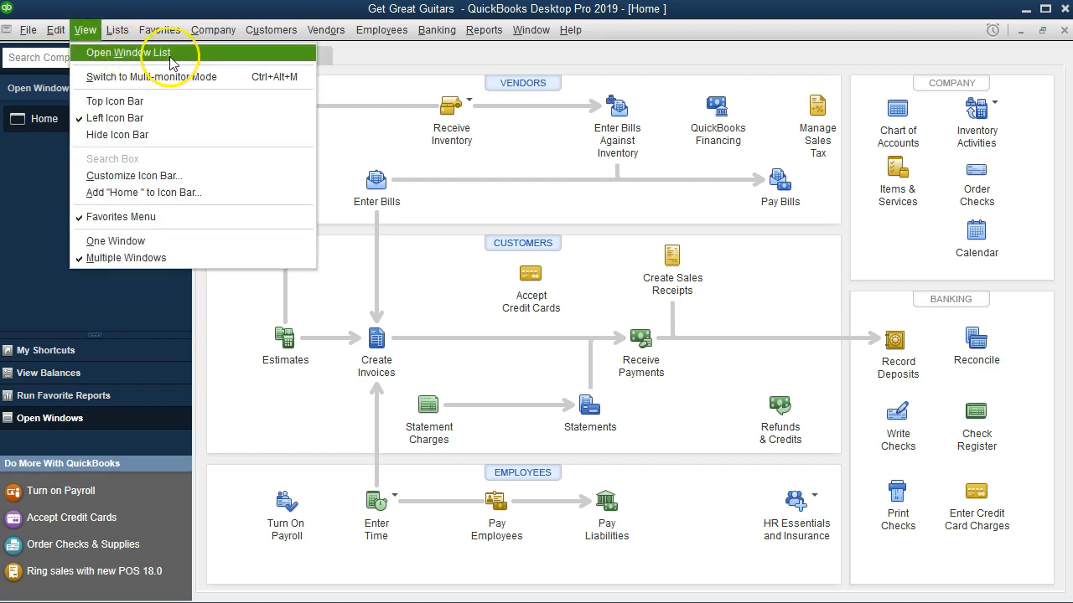
pyautogui.click(46, 194)
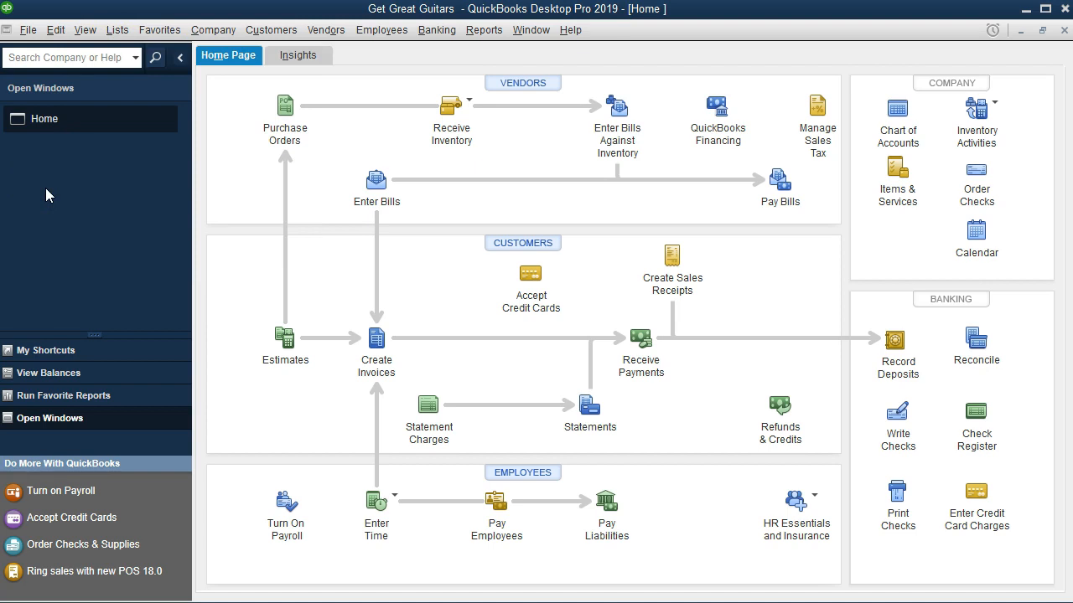
pyautogui.click(164, 109)
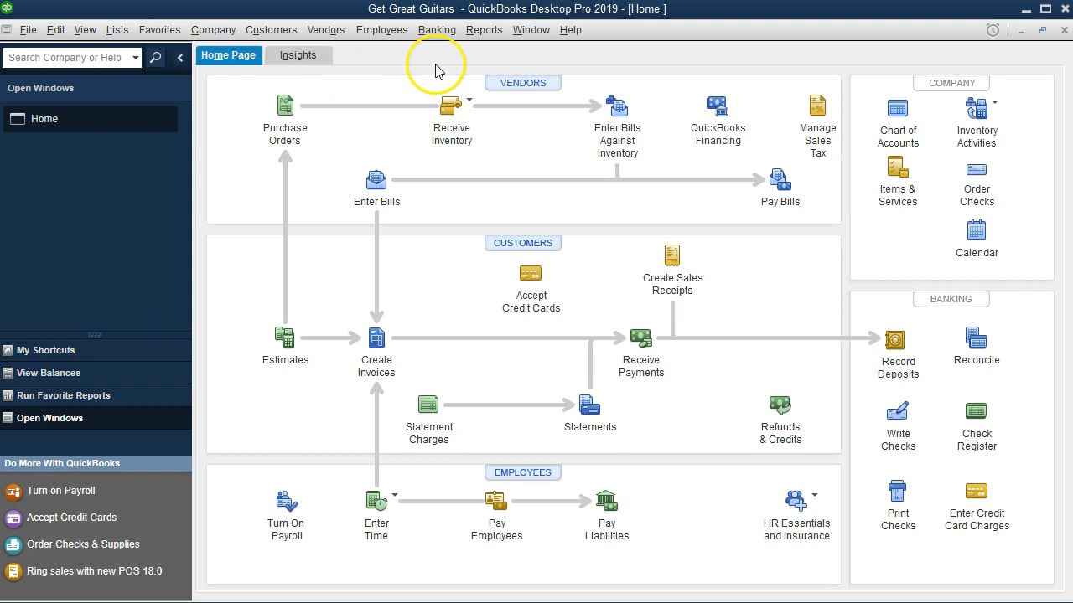
# Open the Balance Sheet Standard report and set its as-of date to 12/31/2018.
pyautogui.click(485, 31)
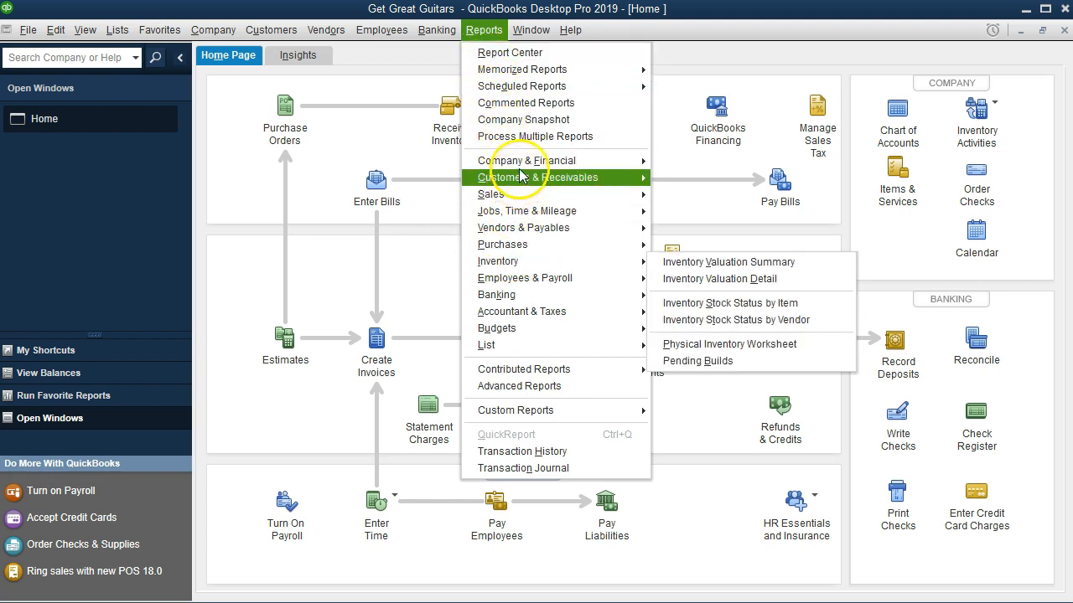
pyautogui.moveTo(593, 161)
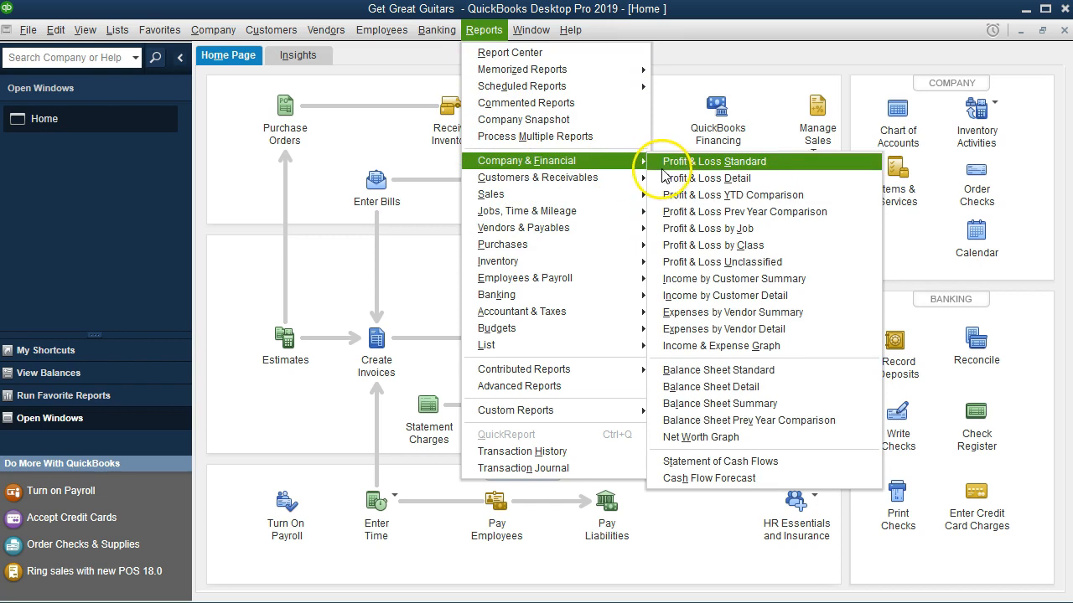
pyautogui.click(734, 372)
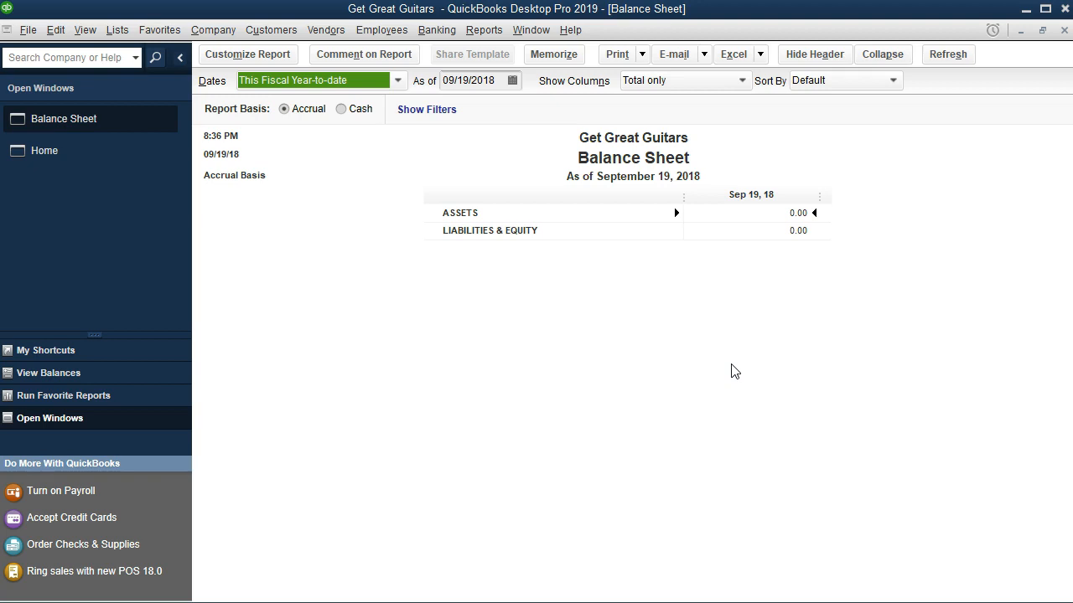
pyautogui.press('Tab')
pyautogui.write('12/31/20')
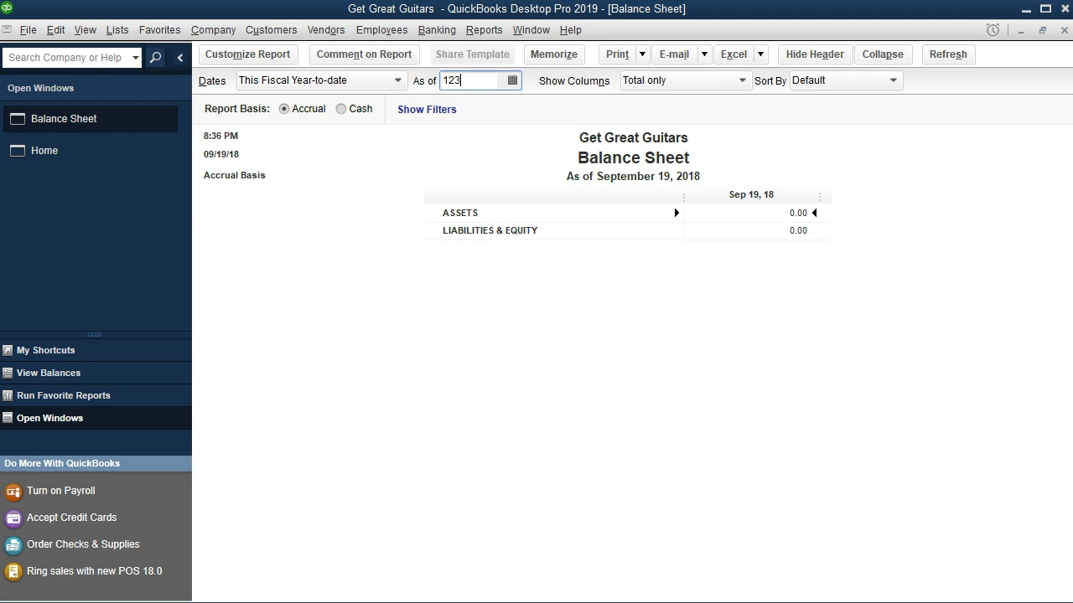
pyautogui.write('18')
pyautogui.press('Tab')
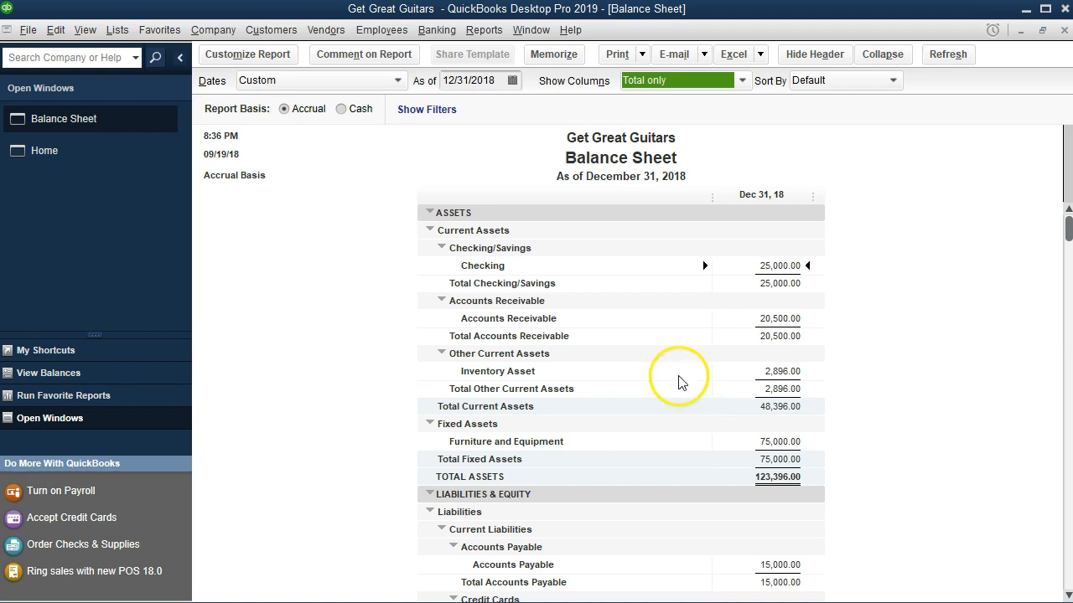
# Open the Profit & Loss Standard report for the period 01/01/2018 to 12/31/2018.
pyautogui.click(483, 32)
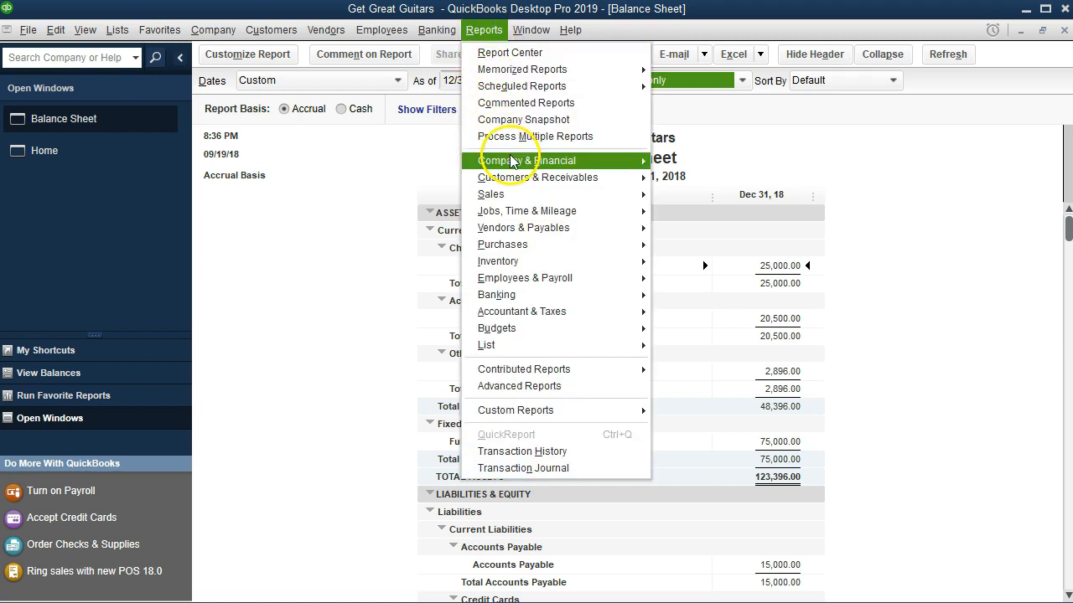
pyautogui.moveTo(513, 161)
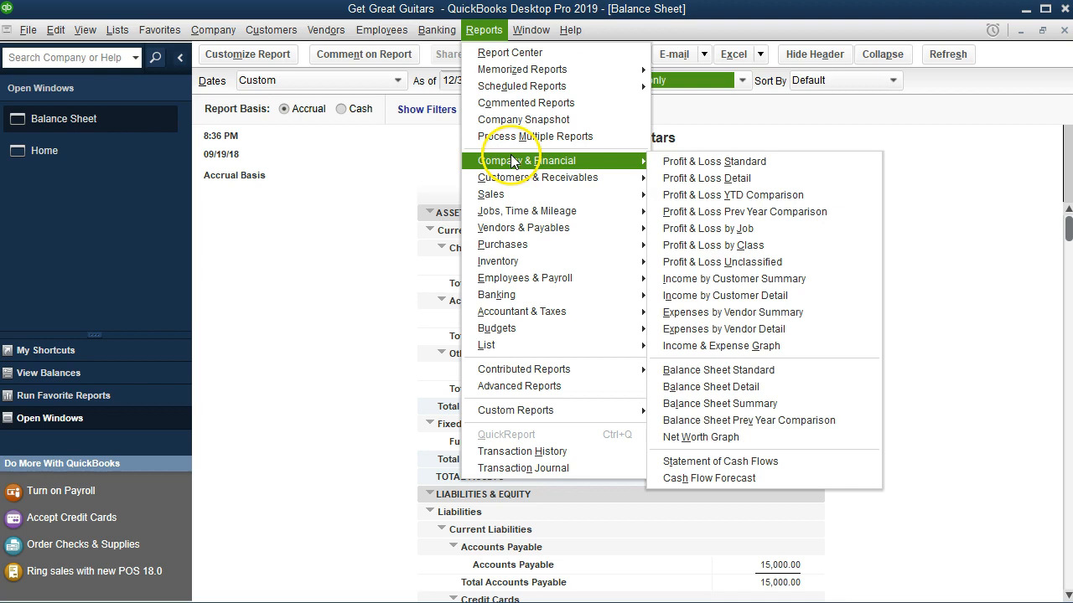
pyautogui.click(658, 165)
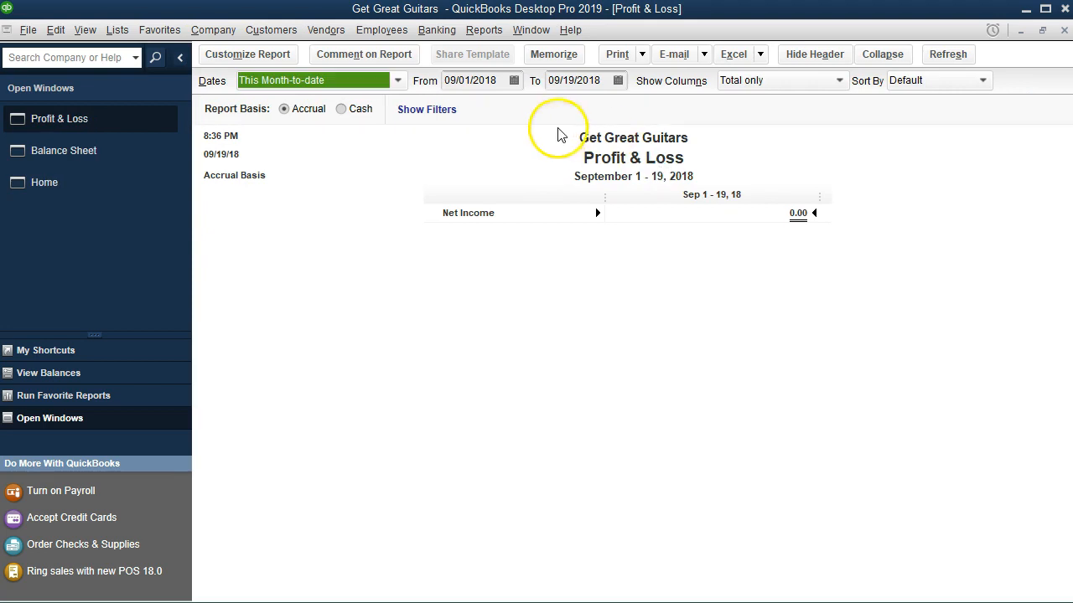
pyautogui.press('Tab')
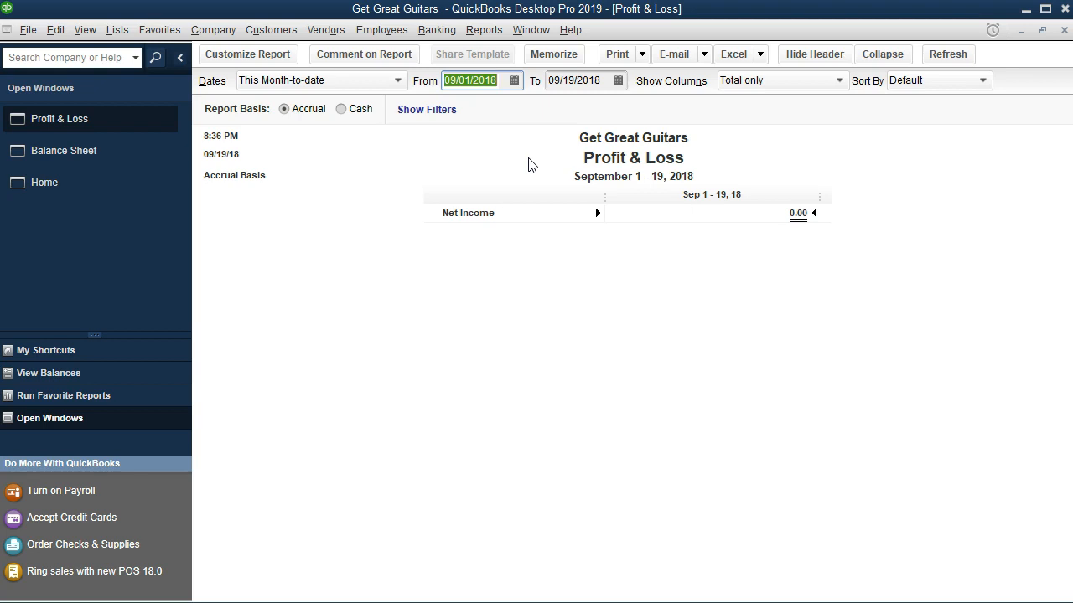
pyautogui.write('010118')
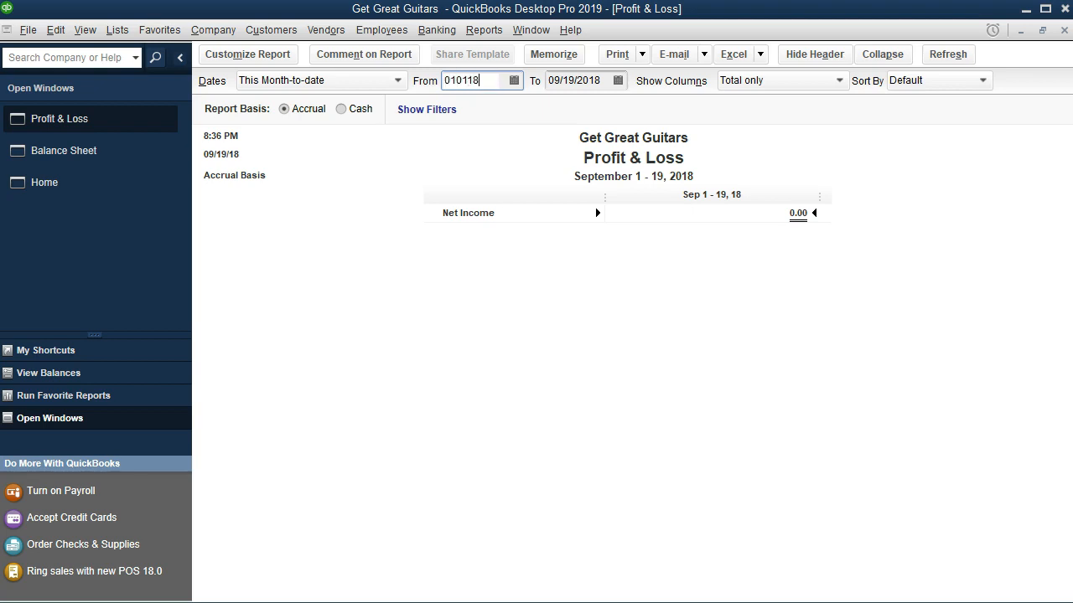
pyautogui.press('Tab')
pyautogui.write('12/31/2018')
pyautogui.press('Tab')
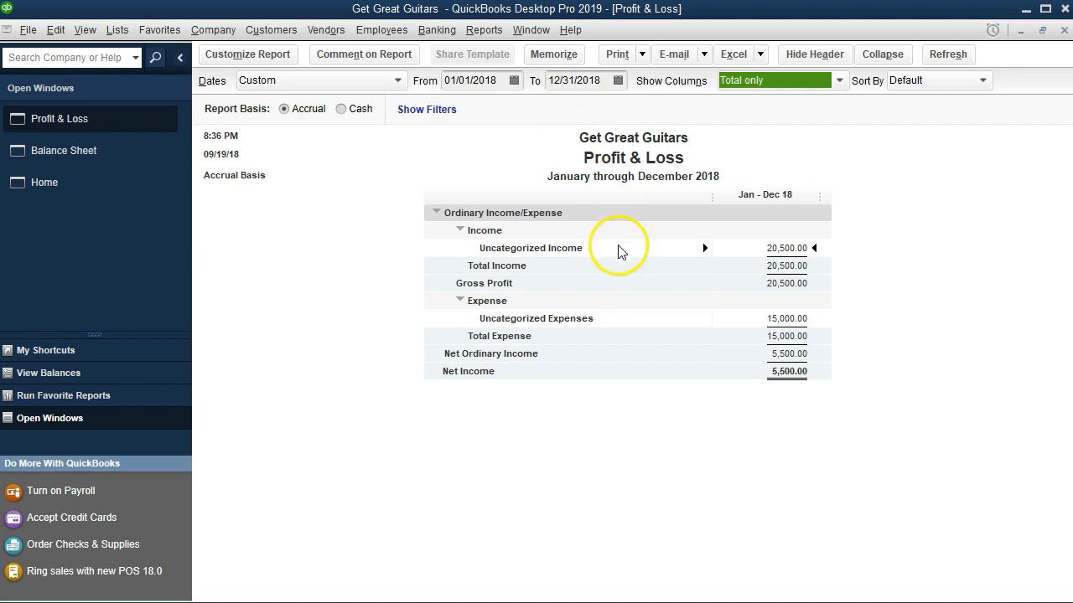
# Change the Profit & Loss report's start date to 12/31/2018.
pyautogui.click(491, 80)
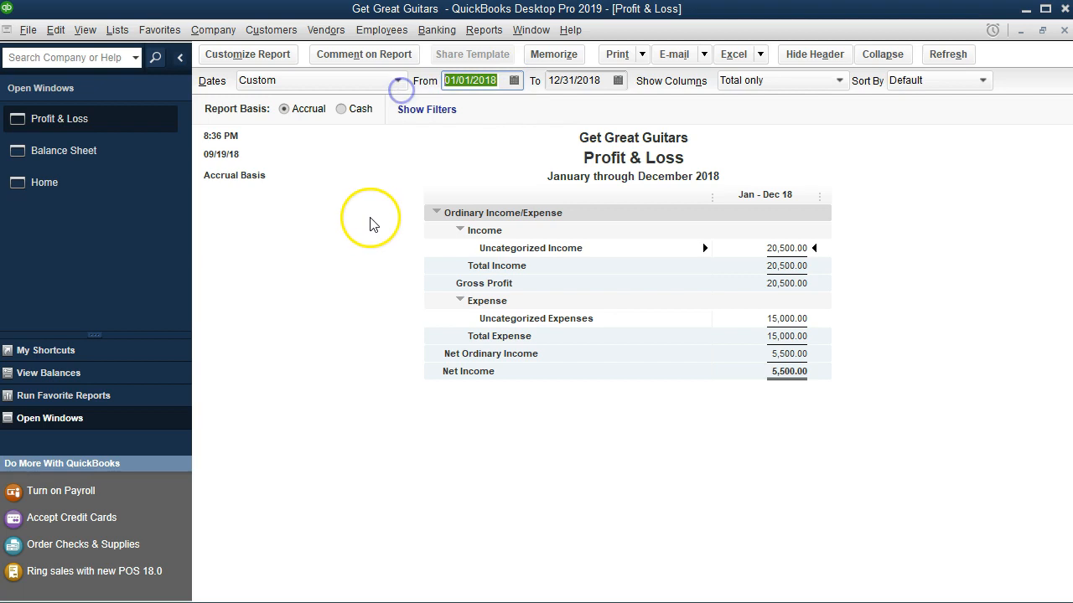
pyautogui.write('123118')
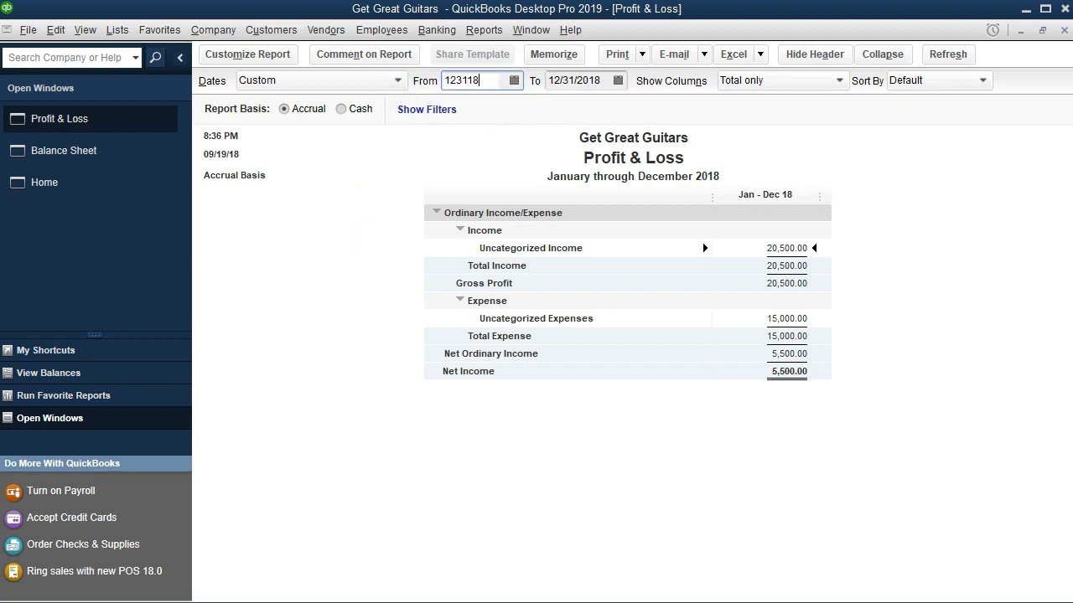
pyautogui.press('Tab')
pyautogui.press('Tab')
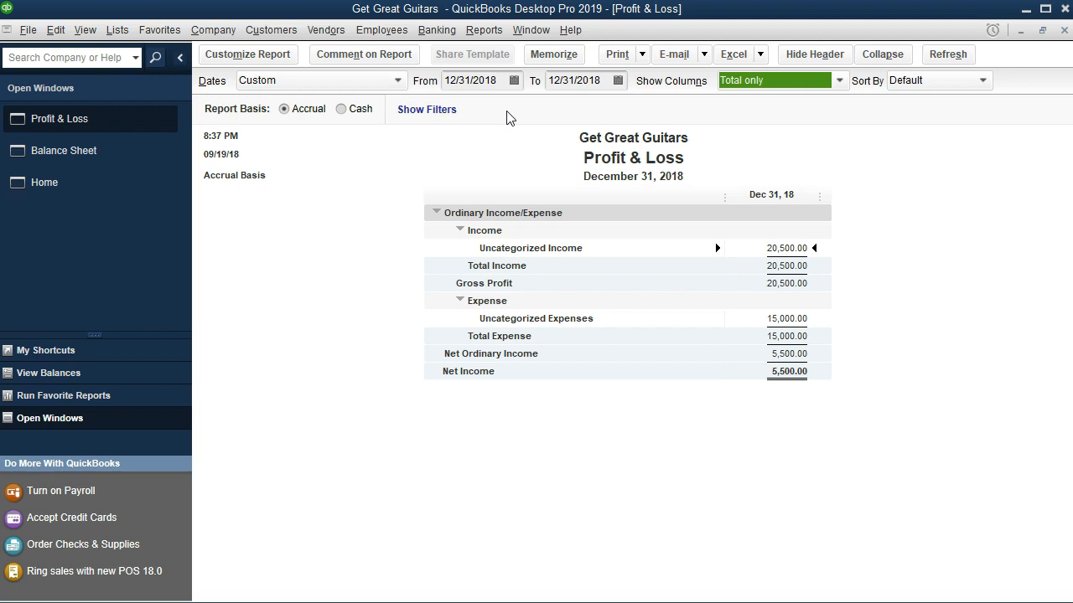
# Switch to the Balance Sheet report and review its assets, liabilities and equity sections.
pyautogui.click(115, 157)
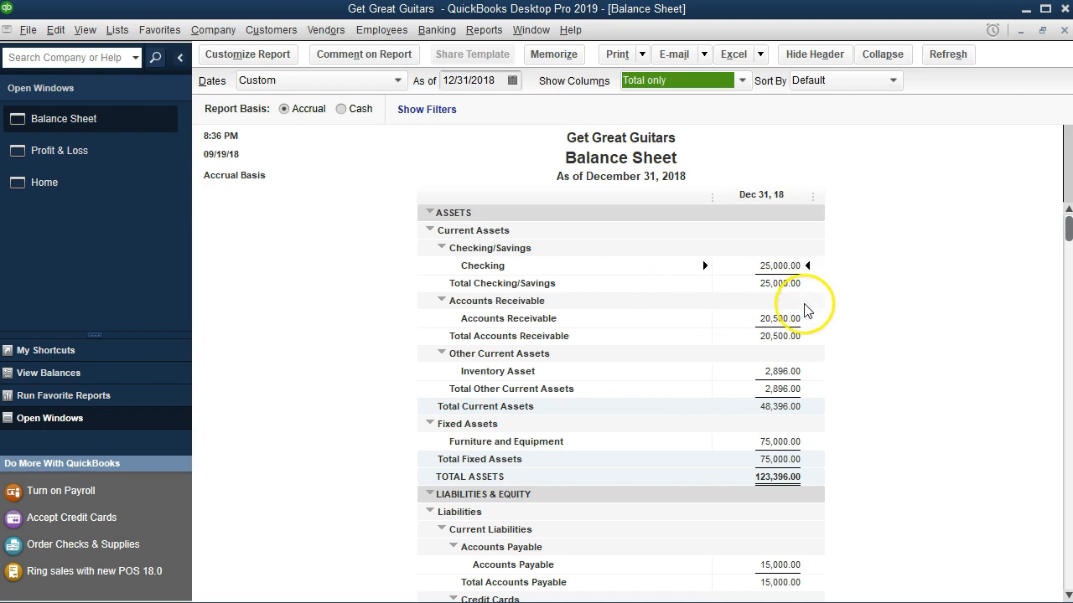
pyautogui.click(784, 268)
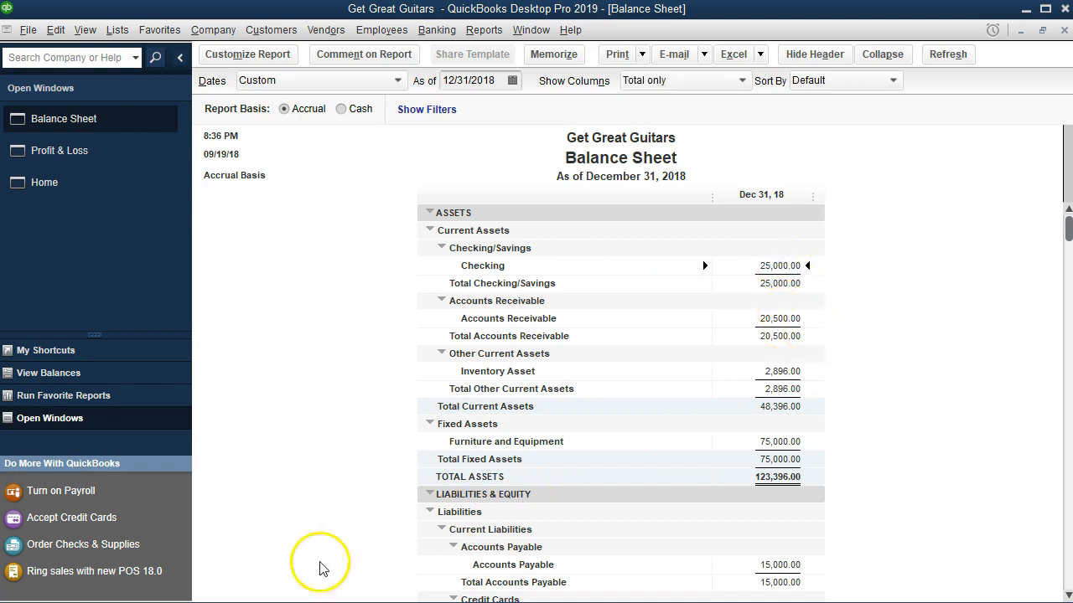
pyautogui.scroll(-1, 787, 370)
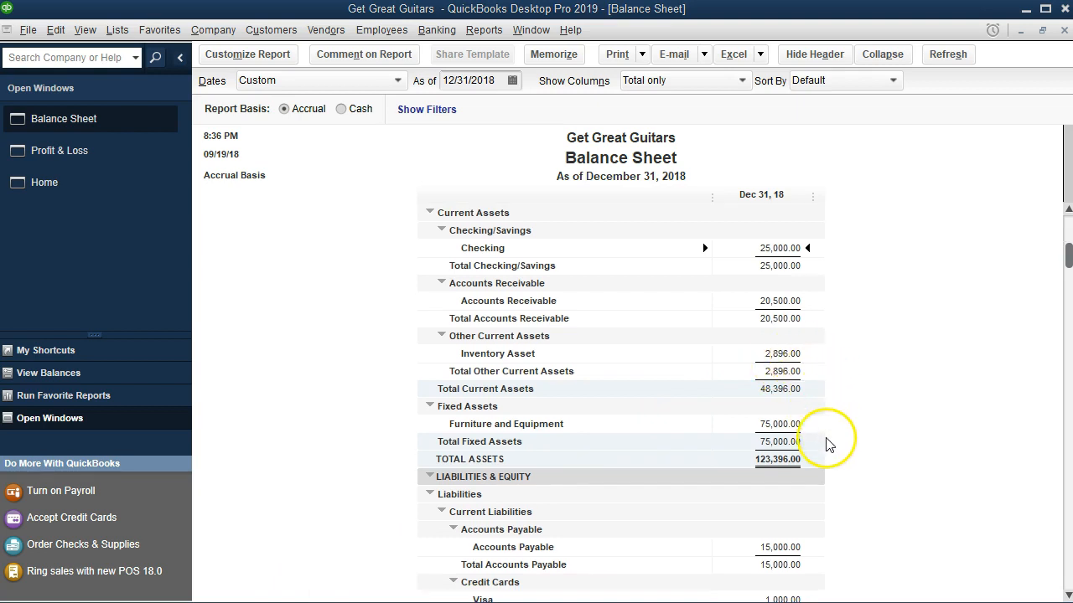
pyautogui.scroll(-3, 827, 439)
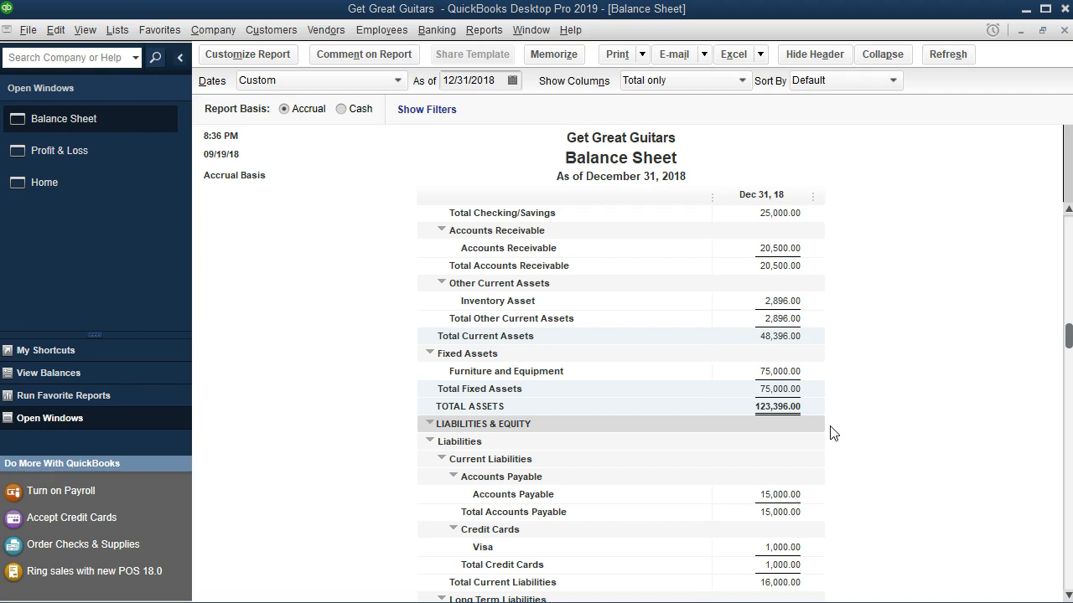
pyautogui.scroll(1, 832, 432)
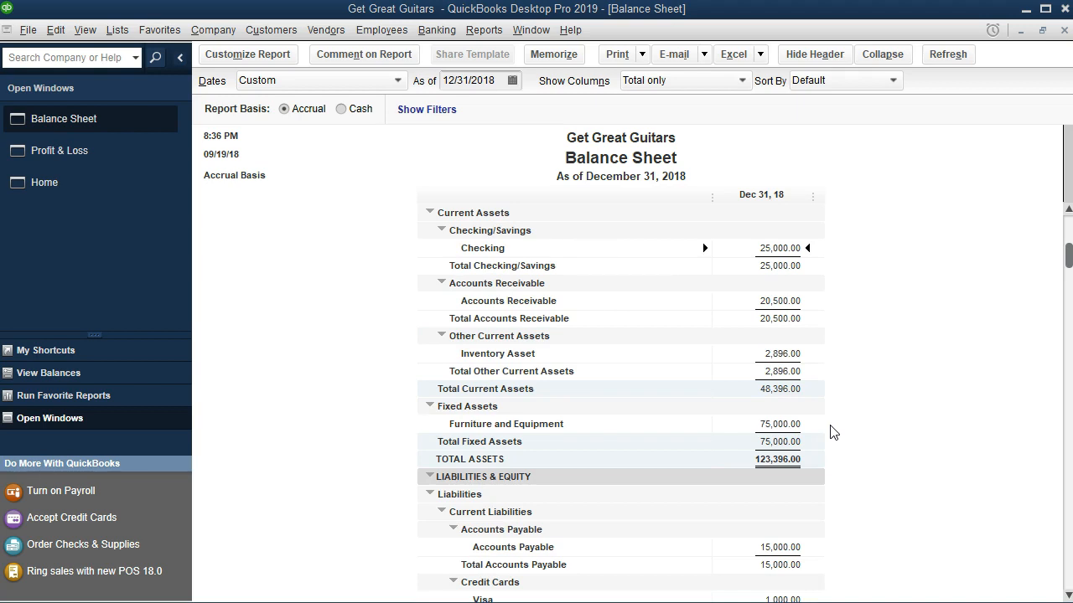
pyautogui.scroll(-4, 832, 432)
pyautogui.click(832, 471)
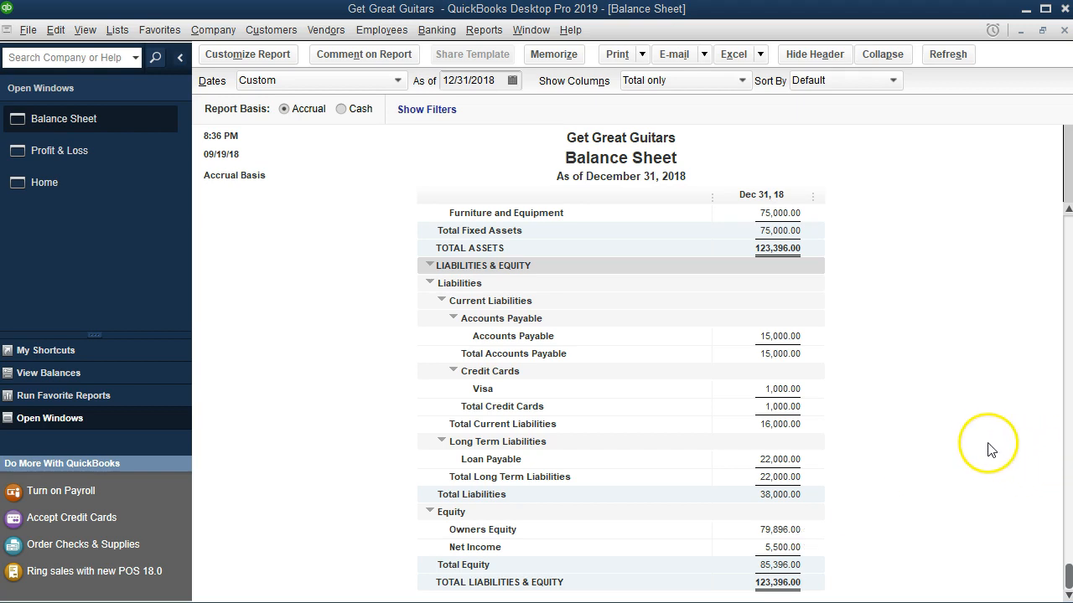
pyautogui.scroll(3, 981, 444)
pyautogui.scroll(2, 974, 445)
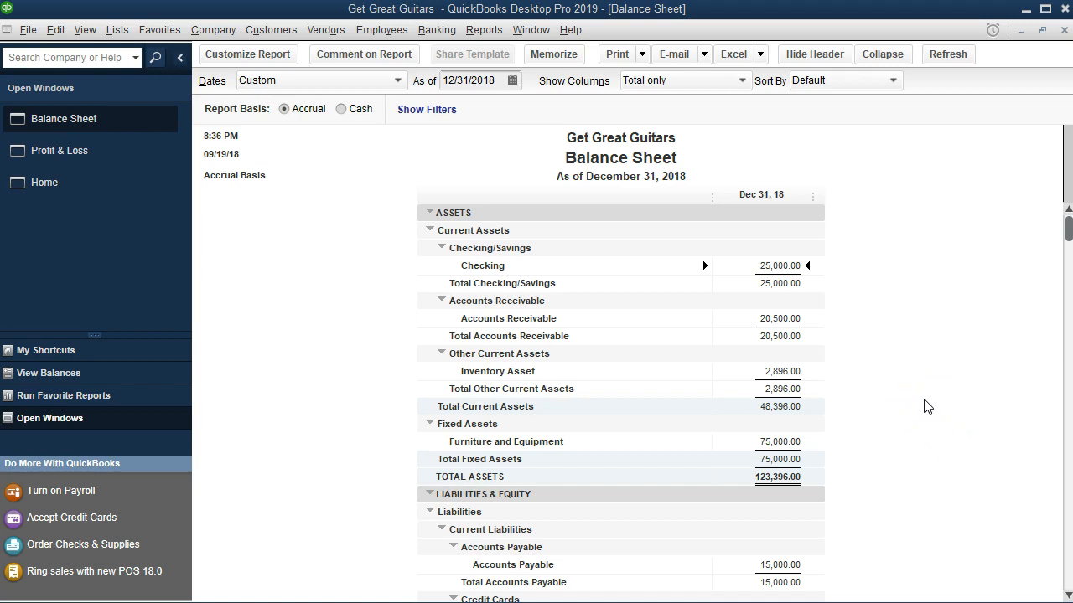
# Examine the individual account balances and zoom into Accounts Payable's transactions, then close that detail report.
pyautogui.click(788, 321)
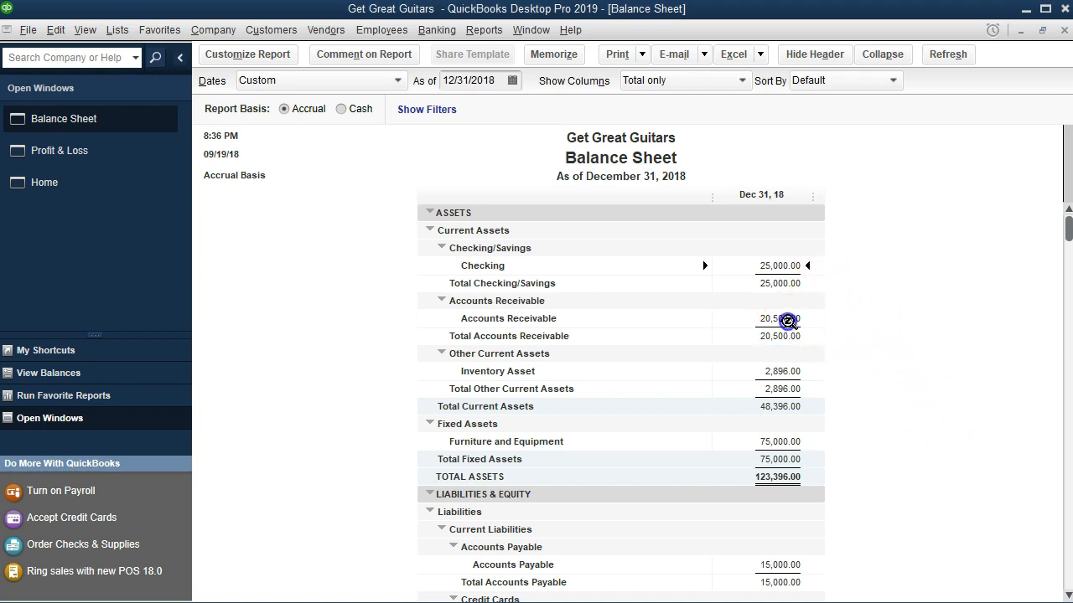
pyautogui.click(787, 370)
pyautogui.click(781, 442)
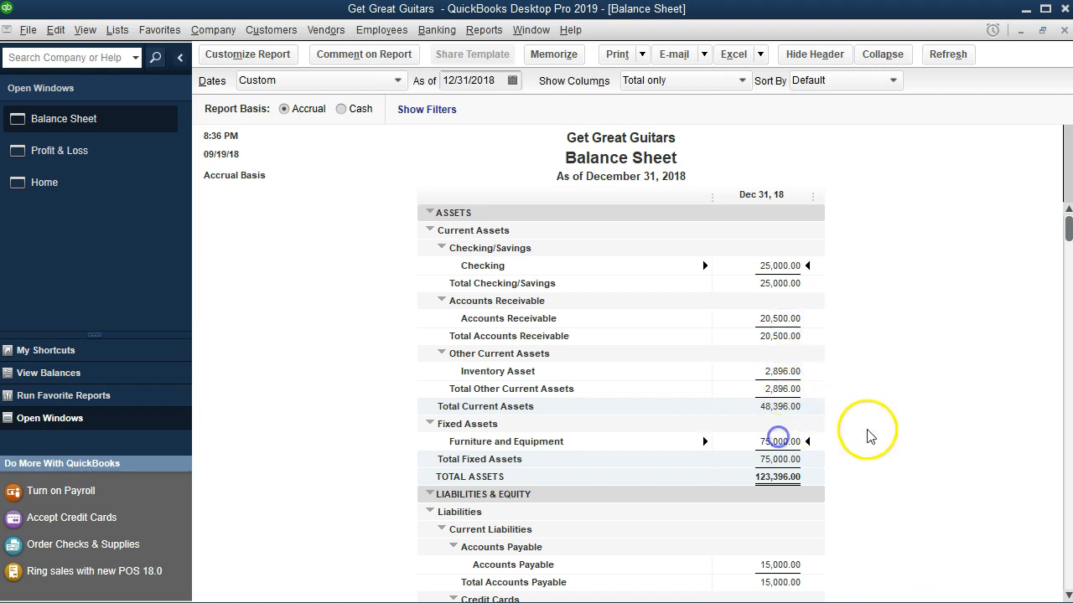
pyautogui.scroll(-1, 905, 445)
pyautogui.scroll(-3, 935, 463)
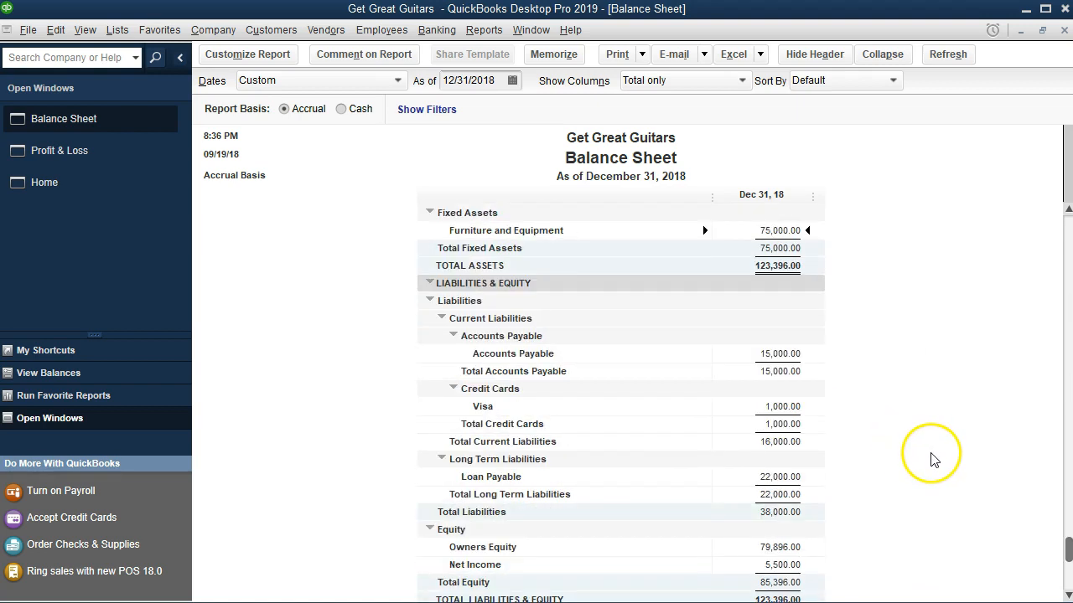
pyautogui.click(784, 354)
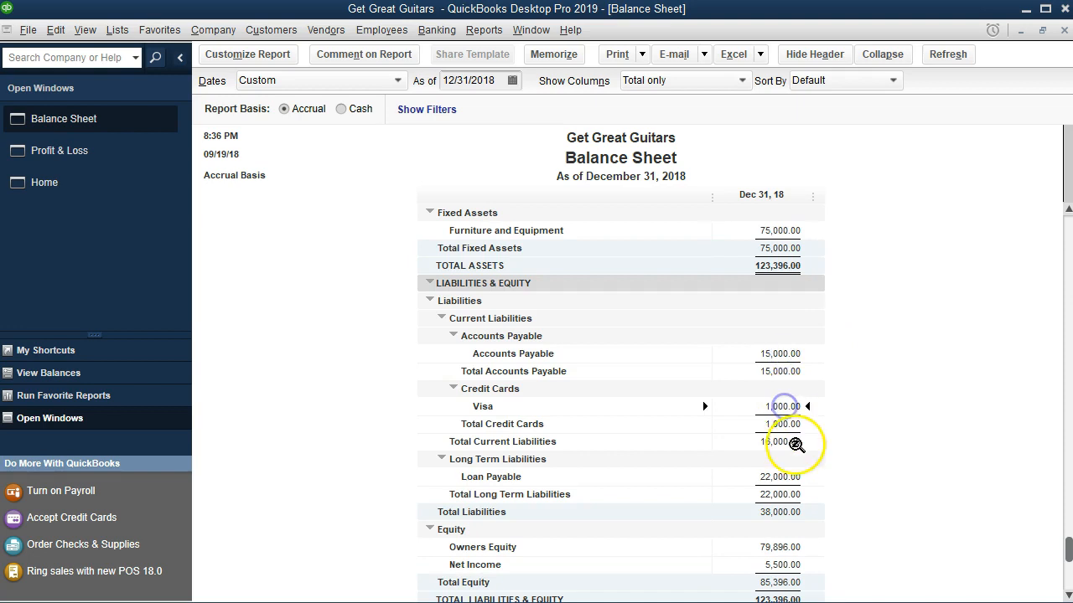
pyautogui.scroll(-1, 813, 478)
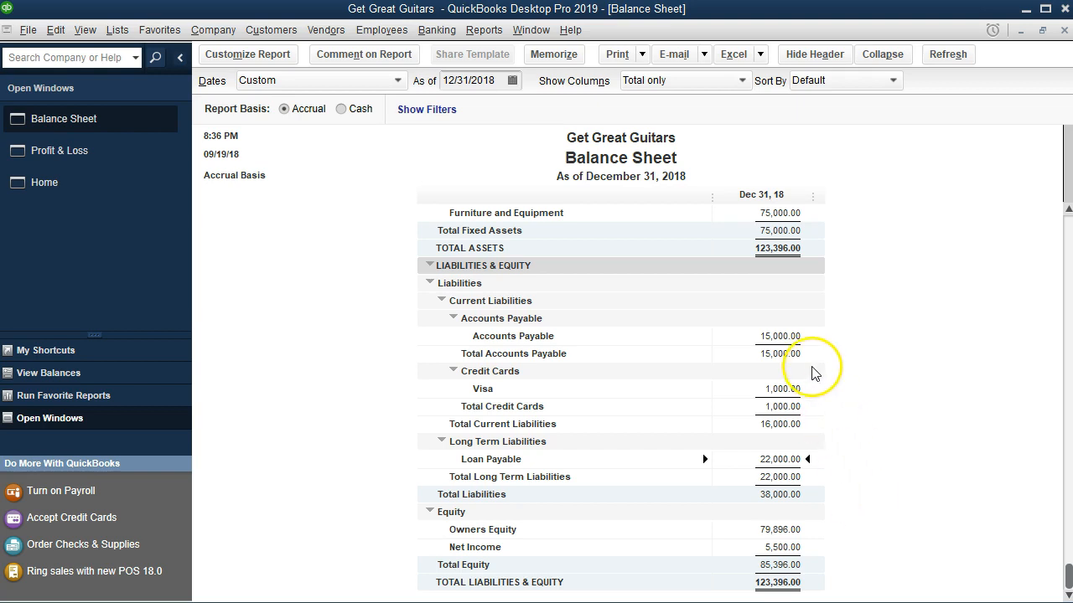
pyautogui.click(785, 344)
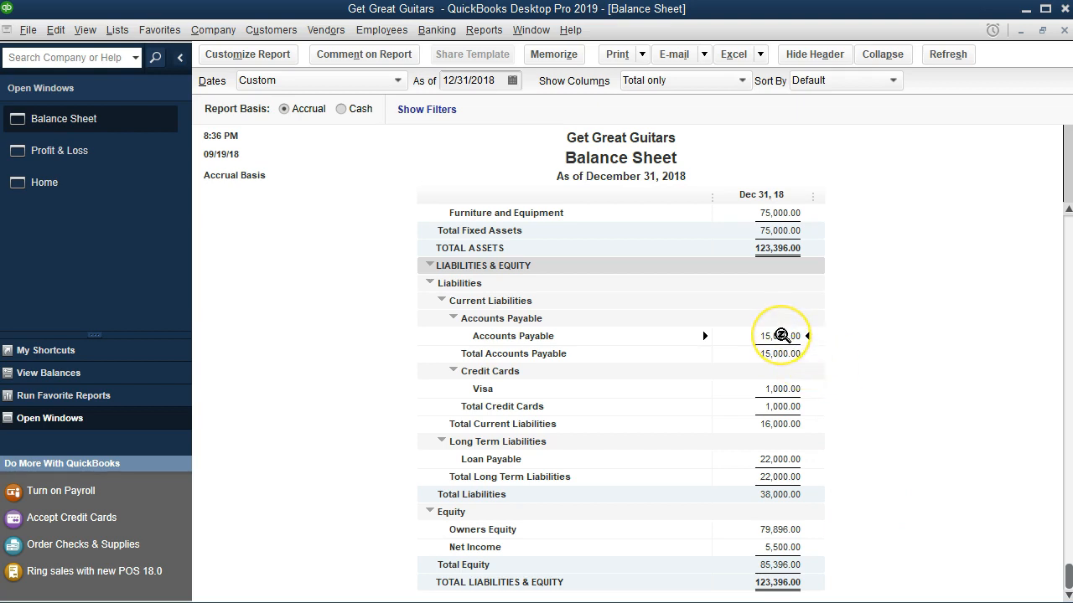
pyautogui.doubleClick(782, 335)
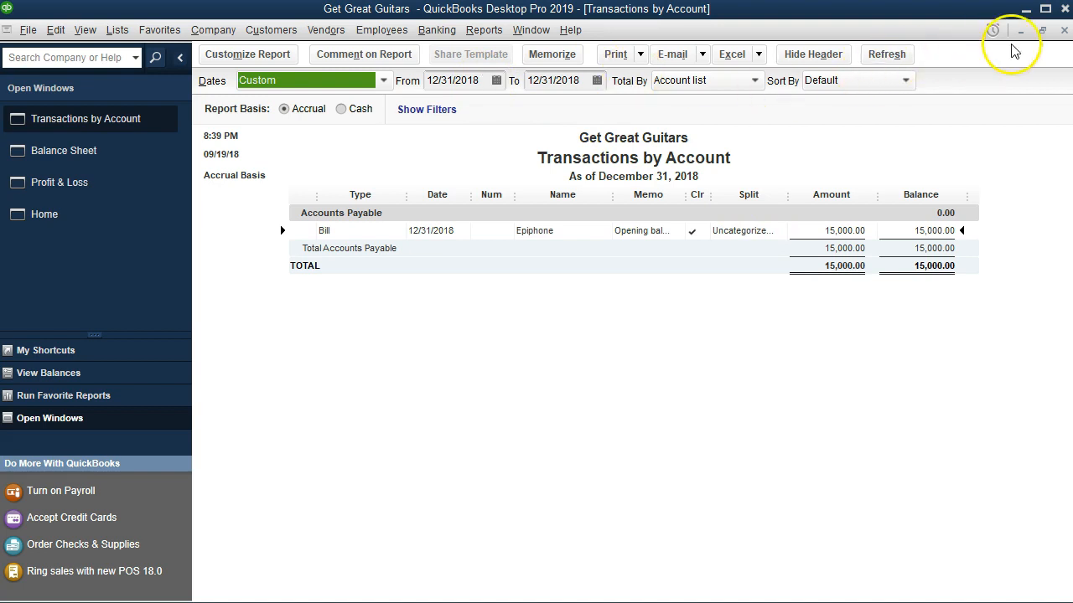
pyautogui.click(1065, 30)
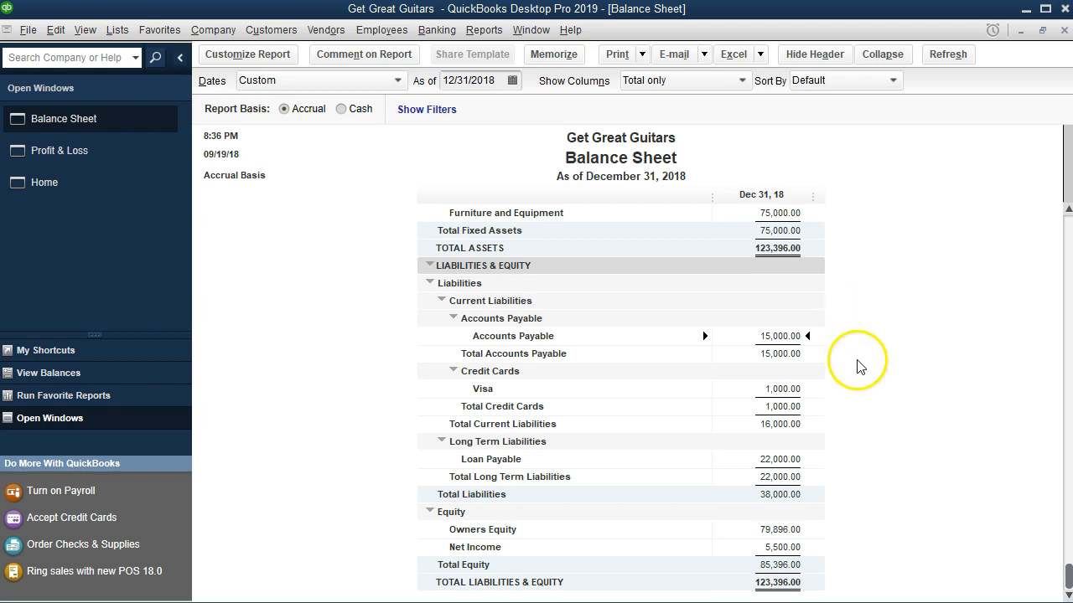
# Return to the Profit & Loss report window.
pyautogui.scroll(3, 861, 383)
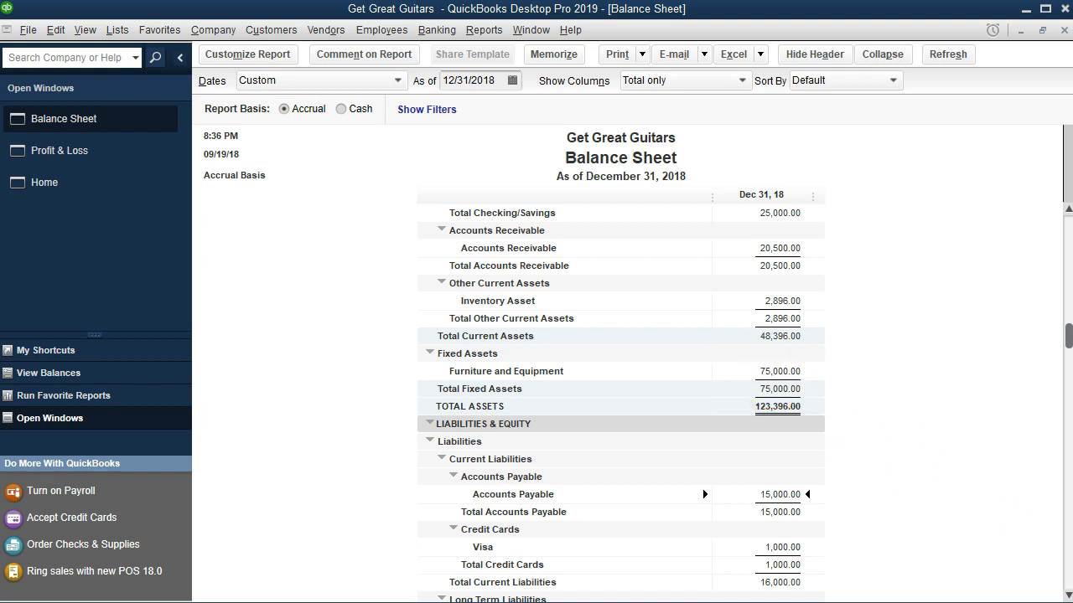
pyautogui.click(98, 161)
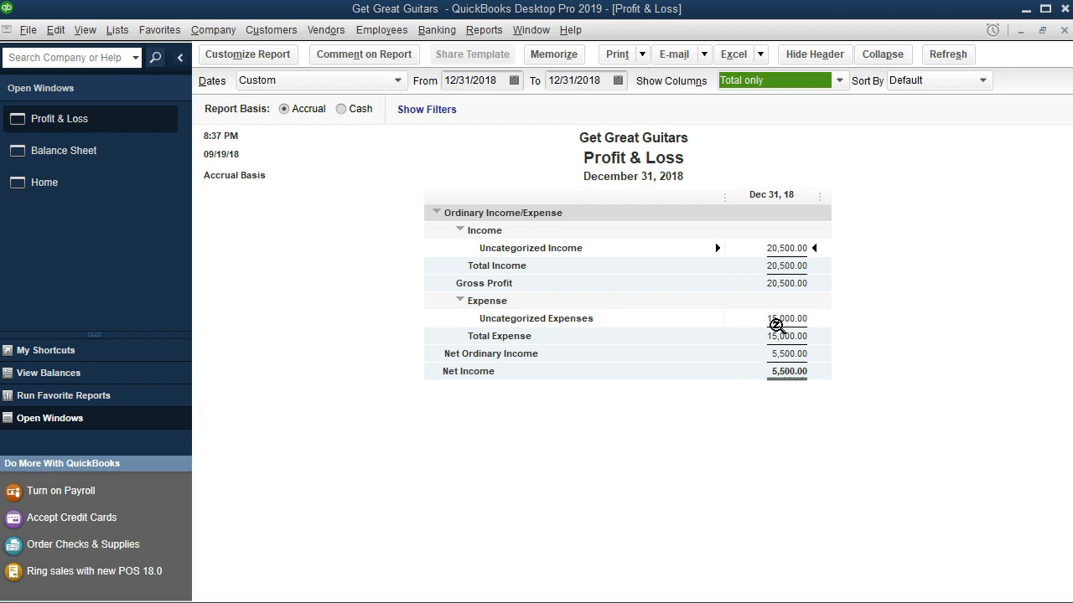
# Open the Transaction List by Date report and set its date range to 12/31/2018 through 12/31/2018.
pyautogui.click(484, 31)
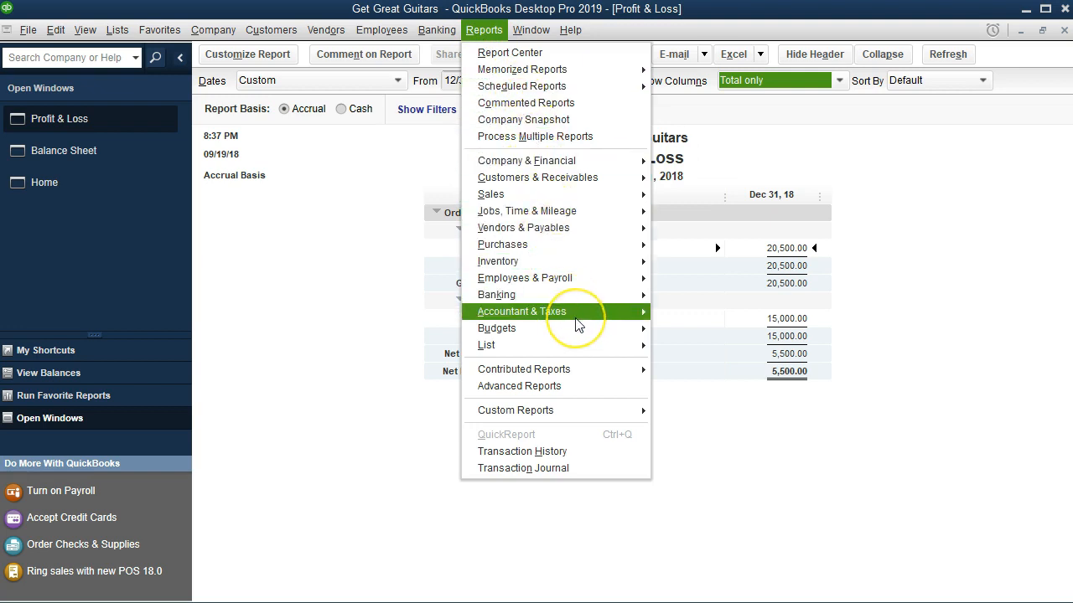
pyautogui.moveTo(602, 312)
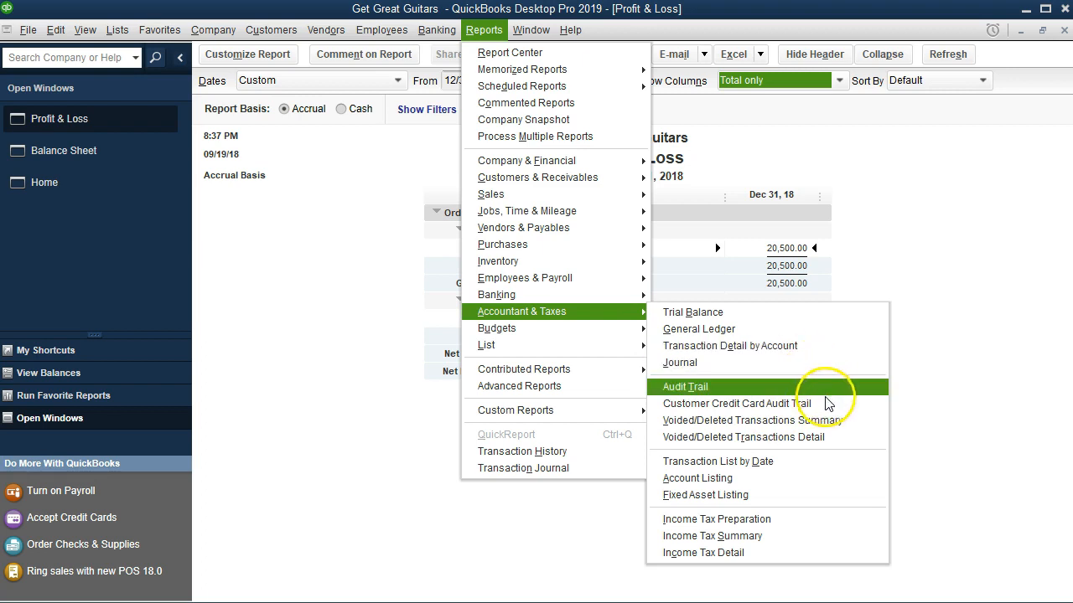
pyautogui.click(824, 471)
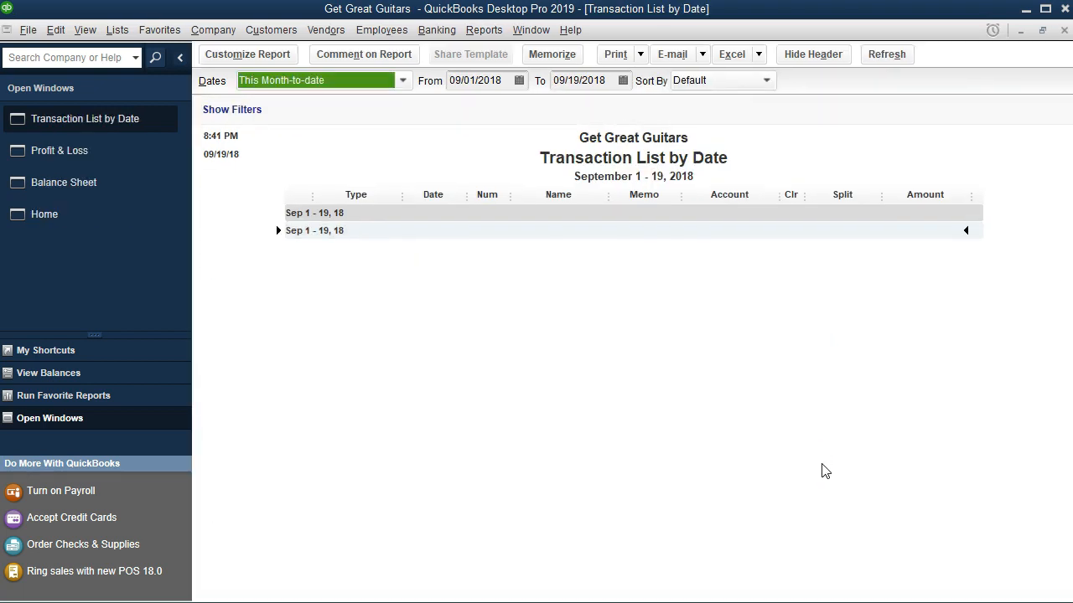
pyautogui.press('Tab')
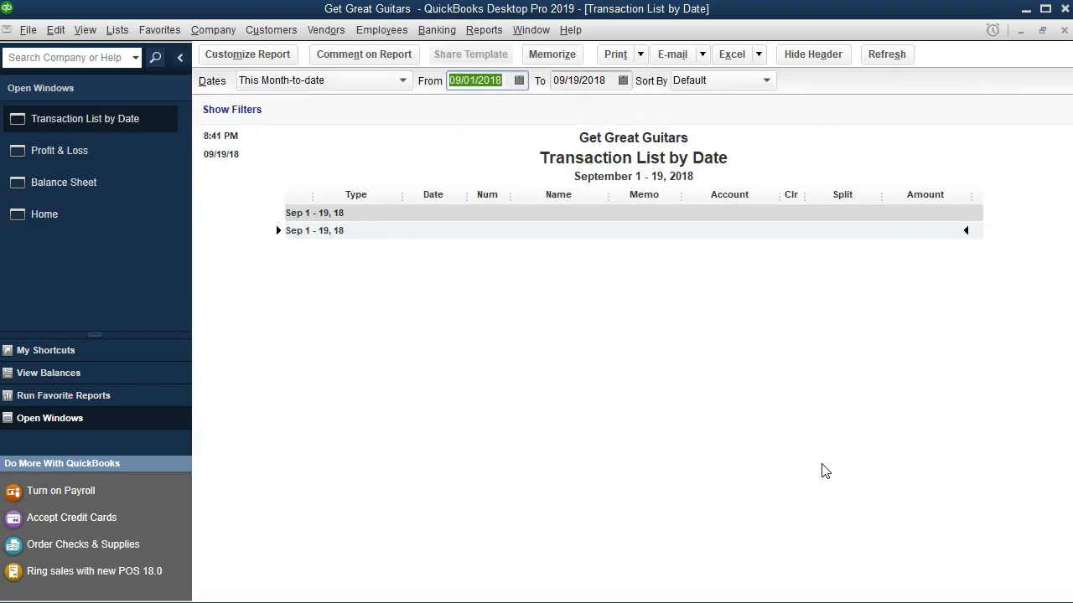
pyautogui.write('123118')
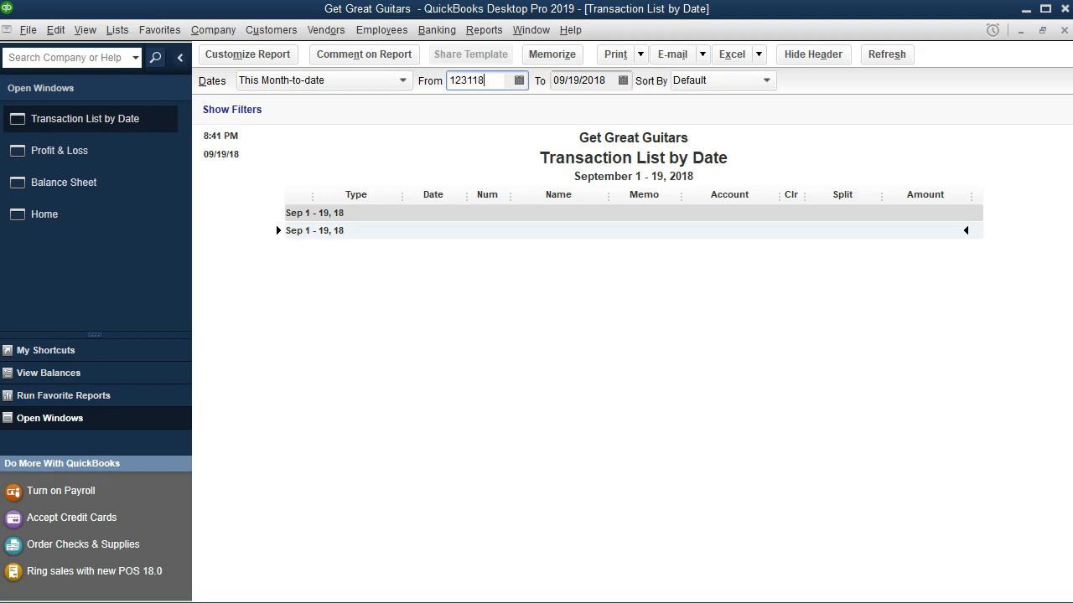
pyautogui.press('Tab')
pyautogui.write('123118')
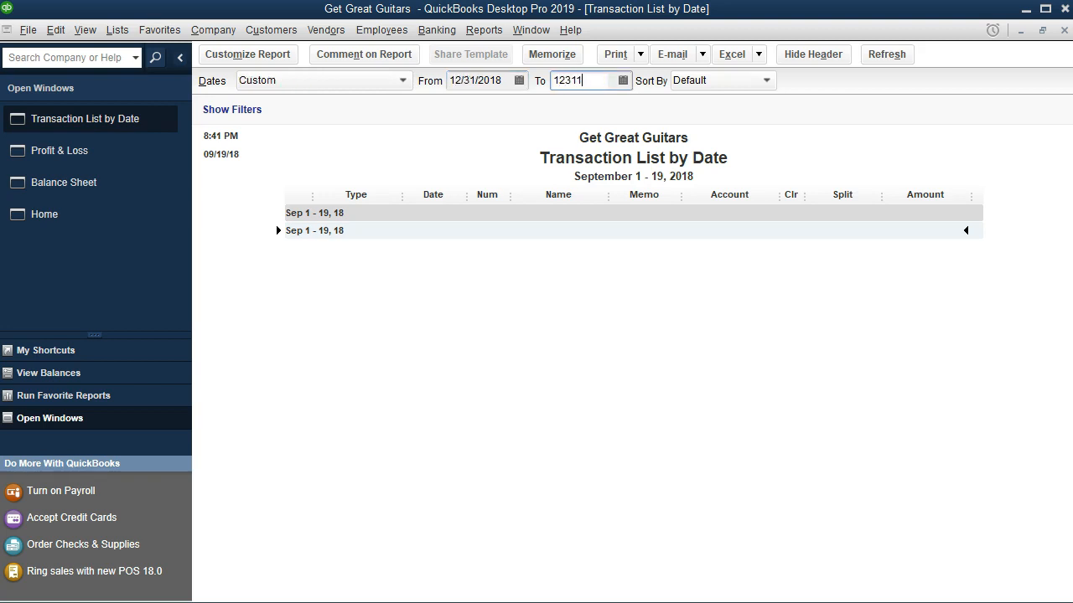
pyautogui.press('Tab')
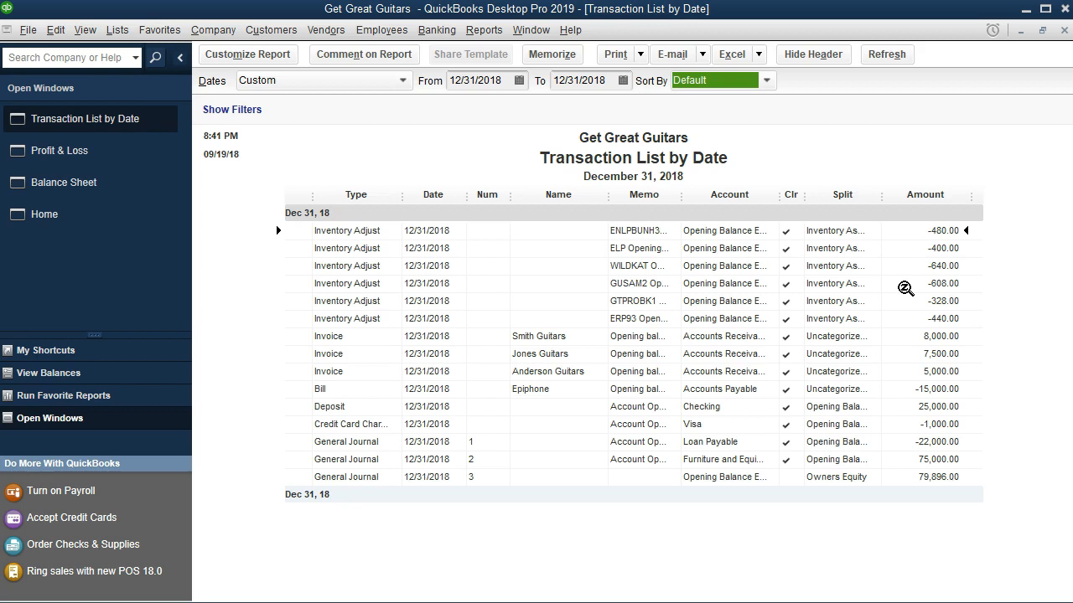
# Widen the Transaction List's date range to 01/01/2018 through 12/31/2019.
pyautogui.click(501, 79)
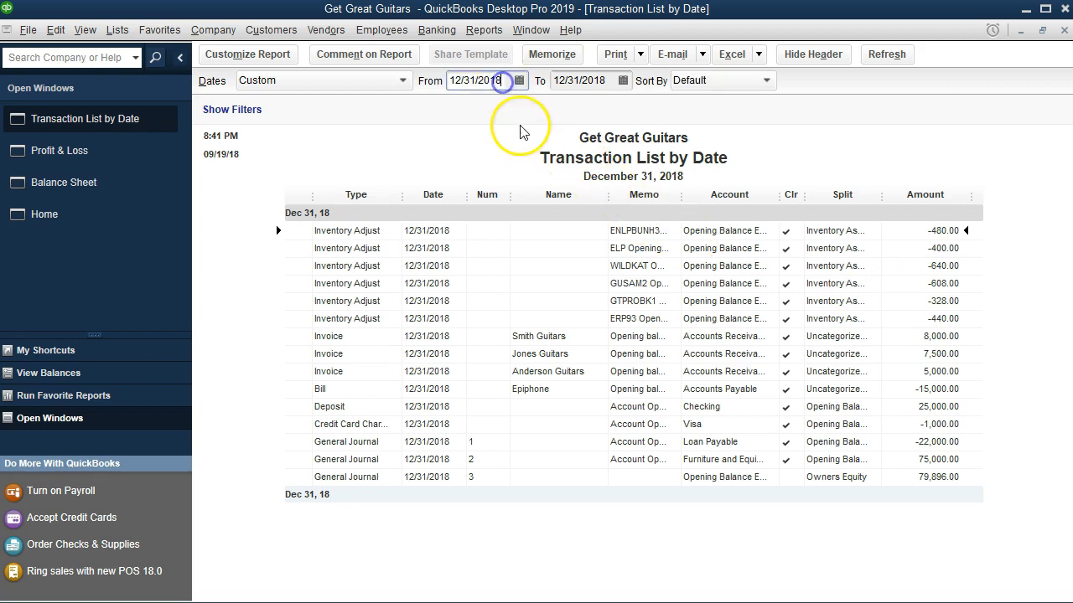
pyautogui.press('BackSpace')
pyautogui.press('BackSpace')
pyautogui.press('BackSpace')
pyautogui.press('BackSpace')
pyautogui.press('BackSpace')
pyautogui.press('BackSpace')
pyautogui.press('BackSpace')
pyautogui.press('BackSpace')
pyautogui.press('BackSpace')
pyautogui.press('BackSpace')
pyautogui.write('01/01/2018')
pyautogui.press('Tab')
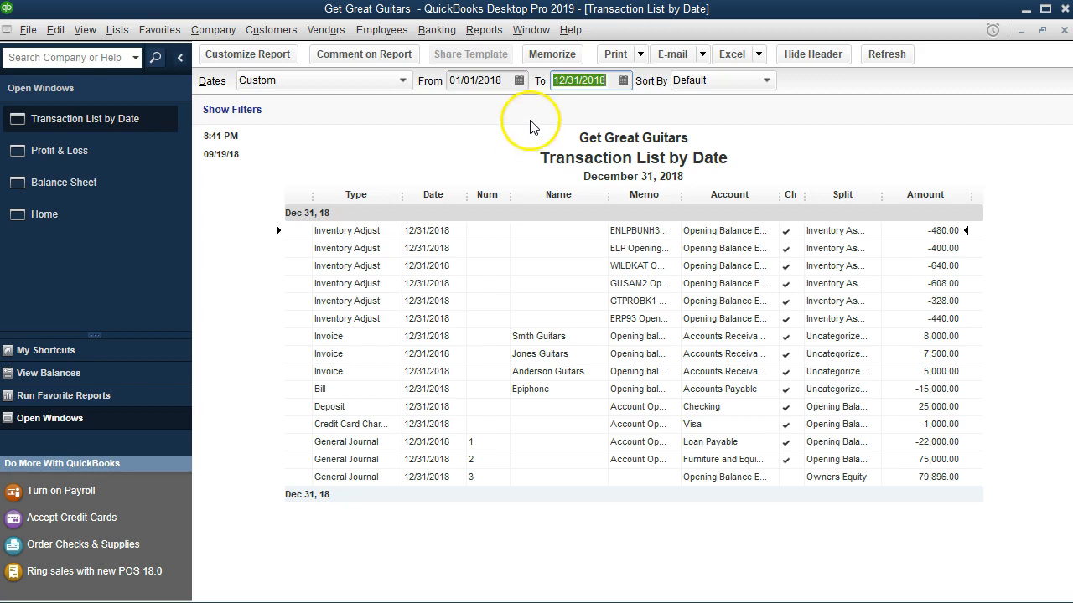
pyautogui.click(612, 80)
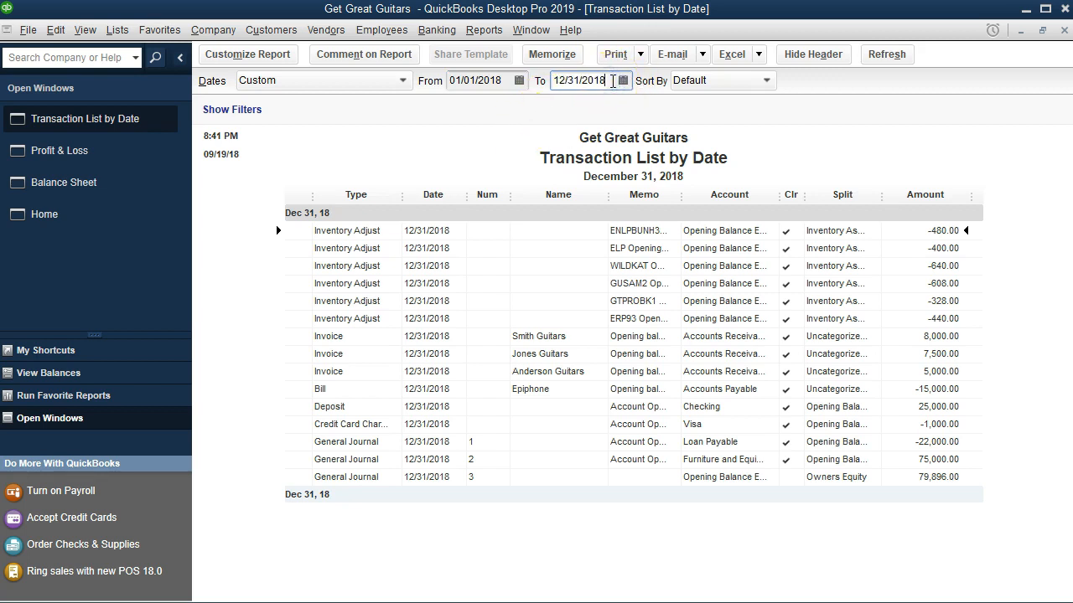
pyautogui.press('BackSpace')
pyautogui.write('9')
pyautogui.press('Tab')
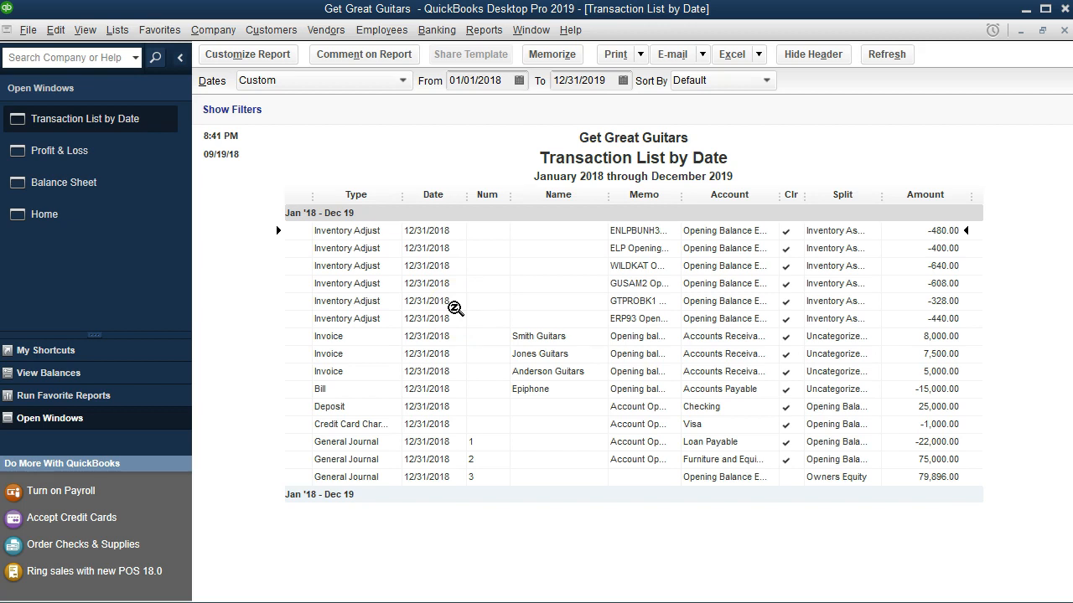
# Open the GTPROBK1 inventory adjustment transaction from the list and close it.
pyautogui.doubleClick(944, 301)
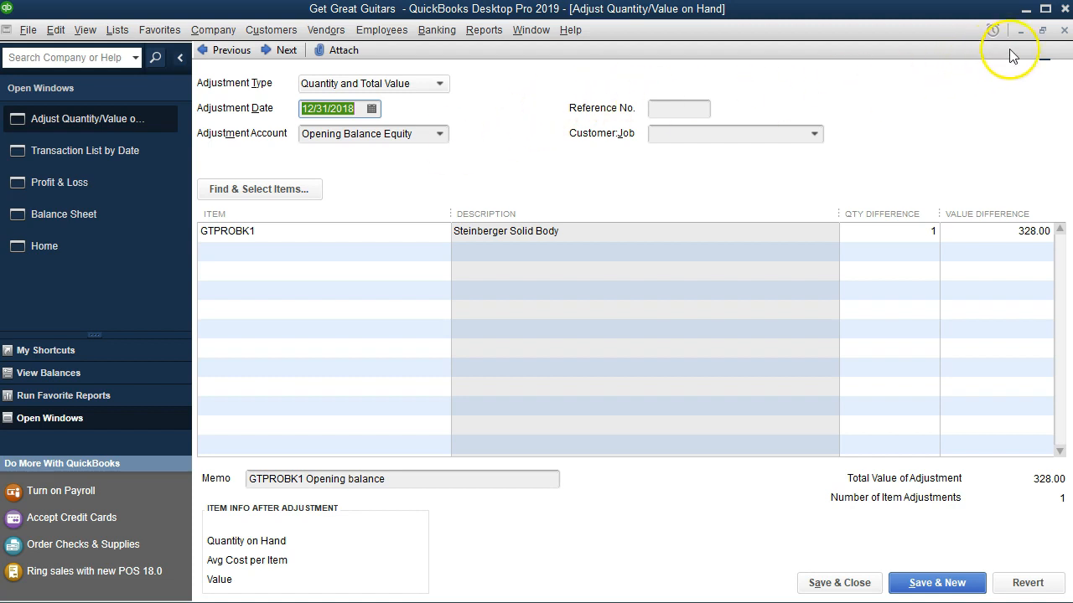
pyautogui.click(1064, 32)
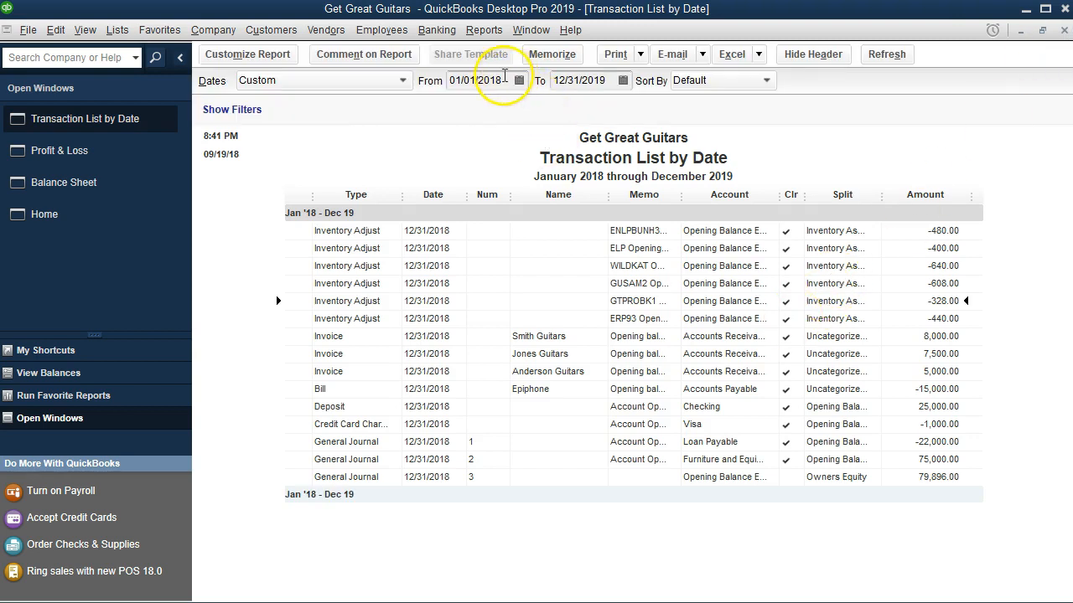
# Set the Transaction List's date range back to 12/31/2018 through 12/31/2018.
pyautogui.click(475, 81)
pyautogui.write('123118')
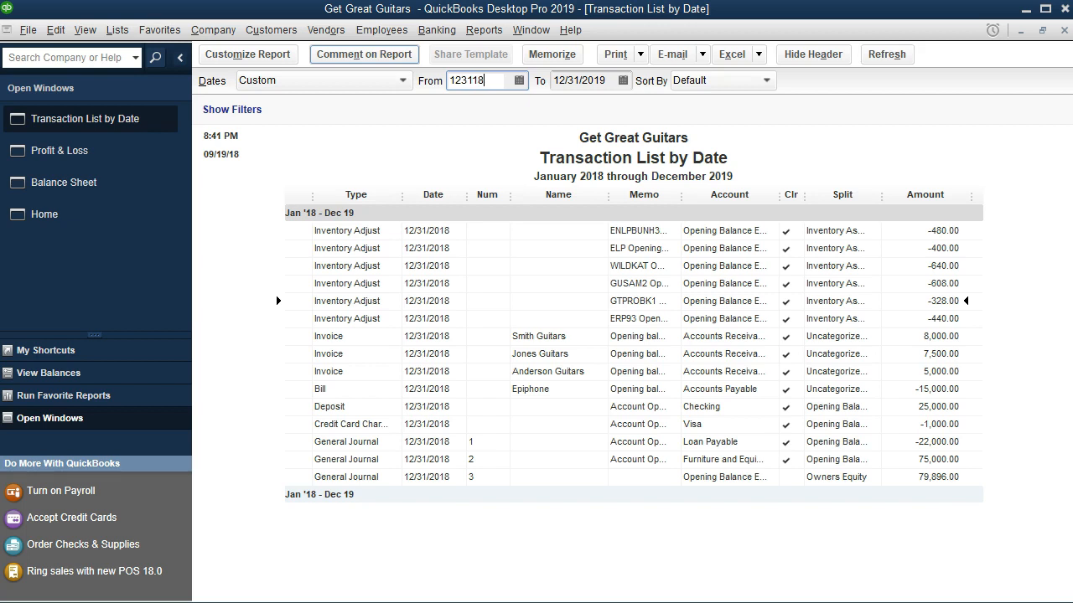
pyautogui.press('Tab')
pyautogui.write('123118')
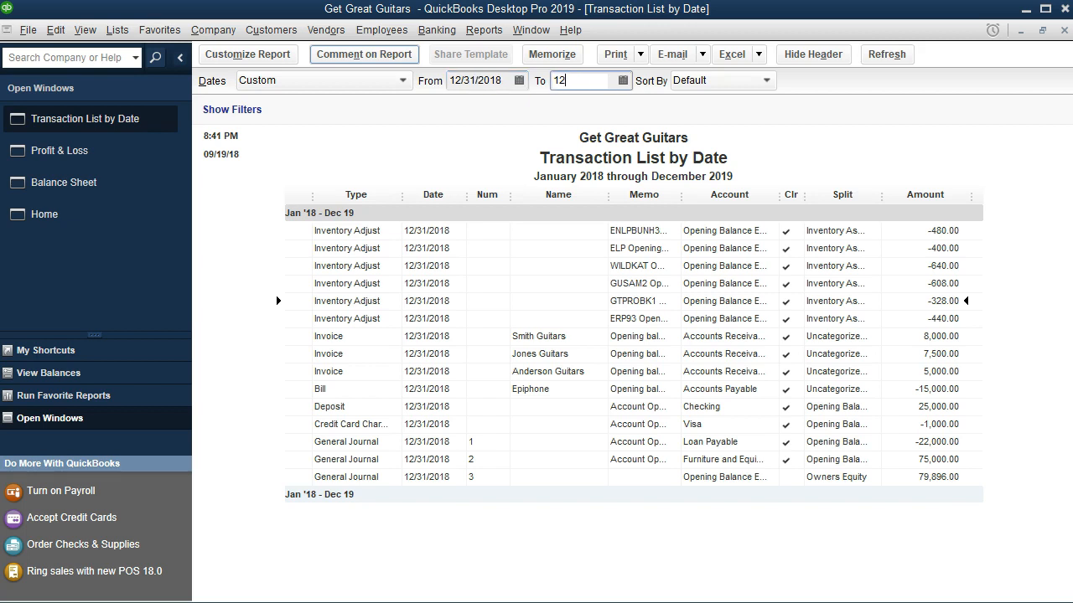
pyautogui.press('Tab')
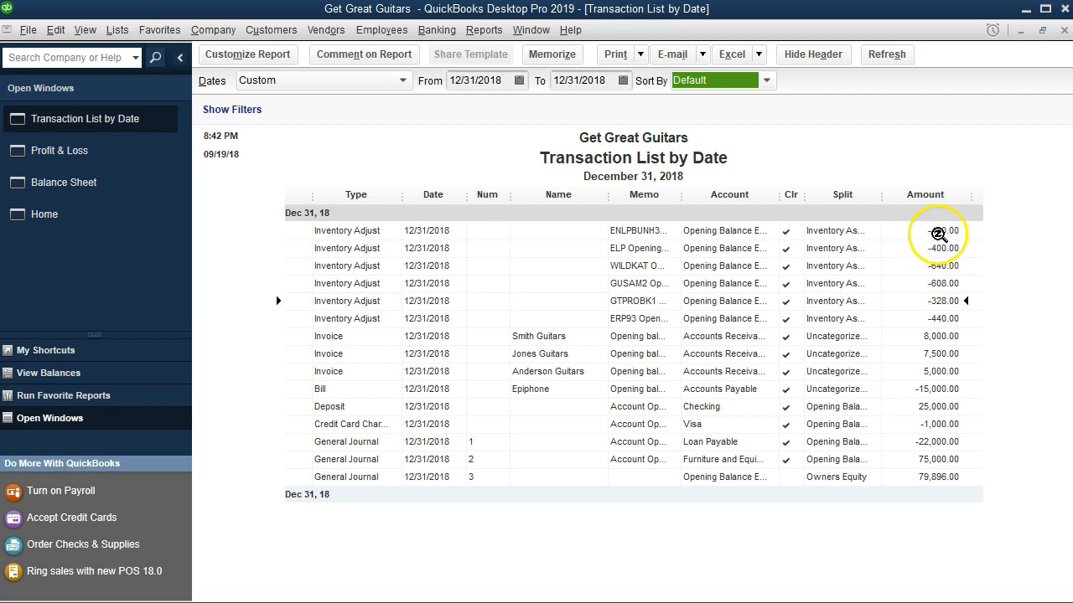
# Examine each transaction row in the December 31, 2018 list.
pyautogui.click(939, 232)
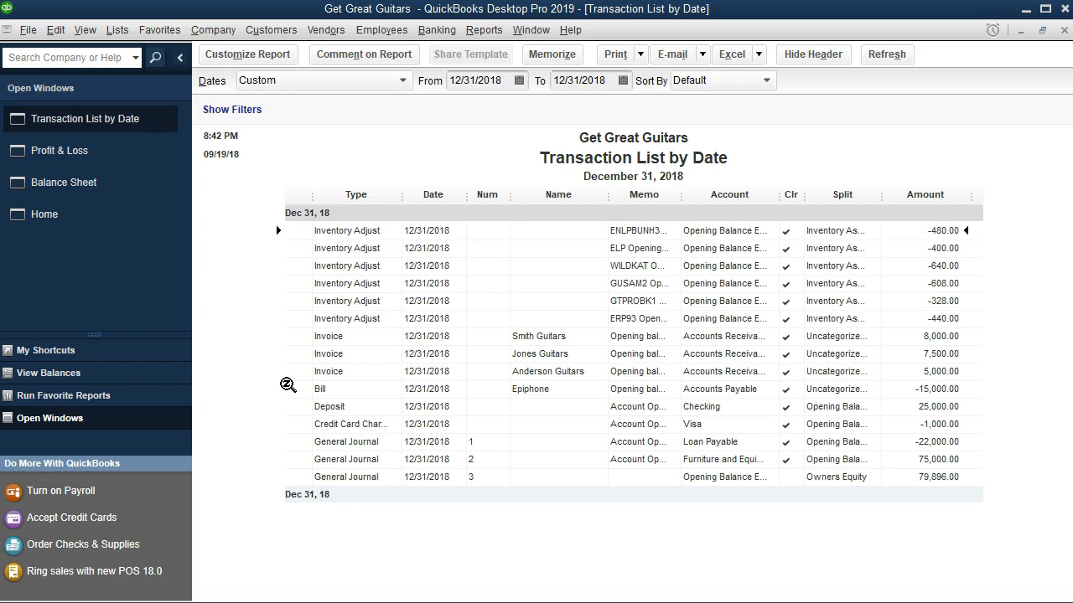
pyautogui.click(294, 374)
pyautogui.click(317, 249)
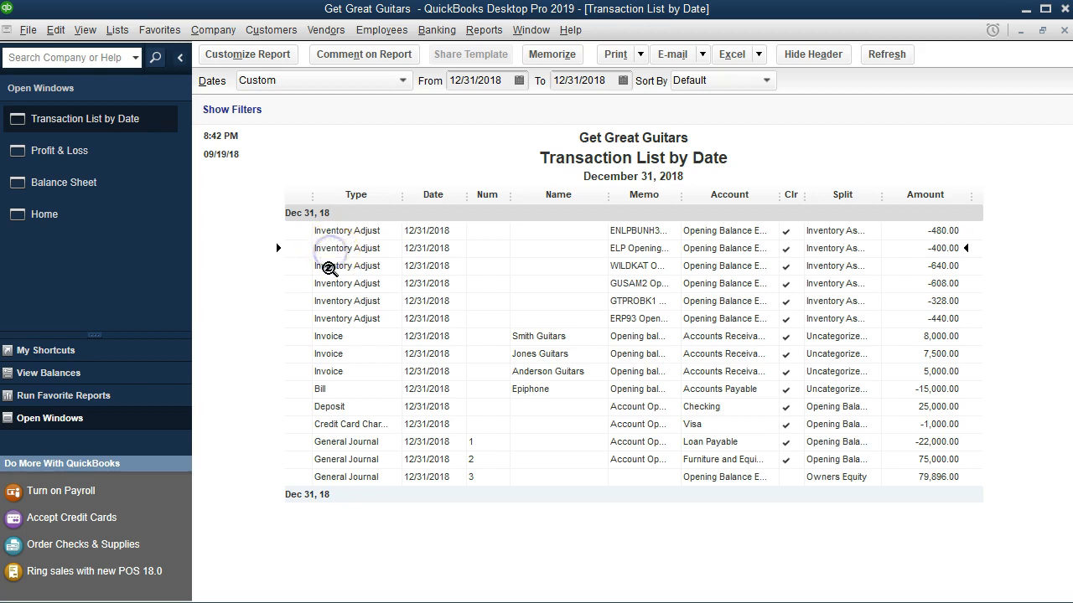
pyautogui.click(331, 340)
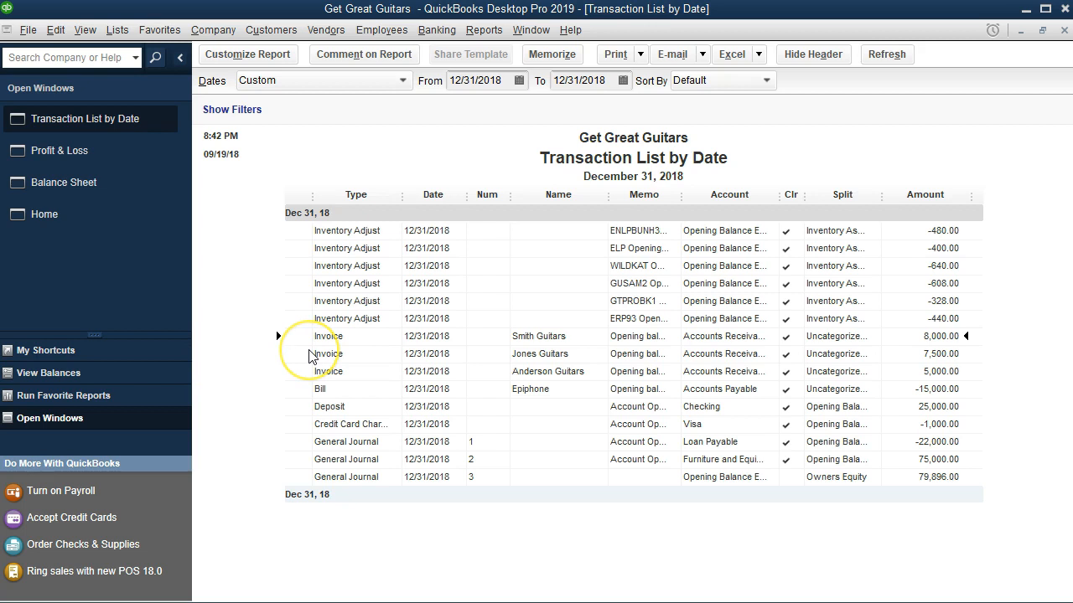
pyautogui.click(276, 387)
pyautogui.click(328, 406)
pyautogui.click(356, 424)
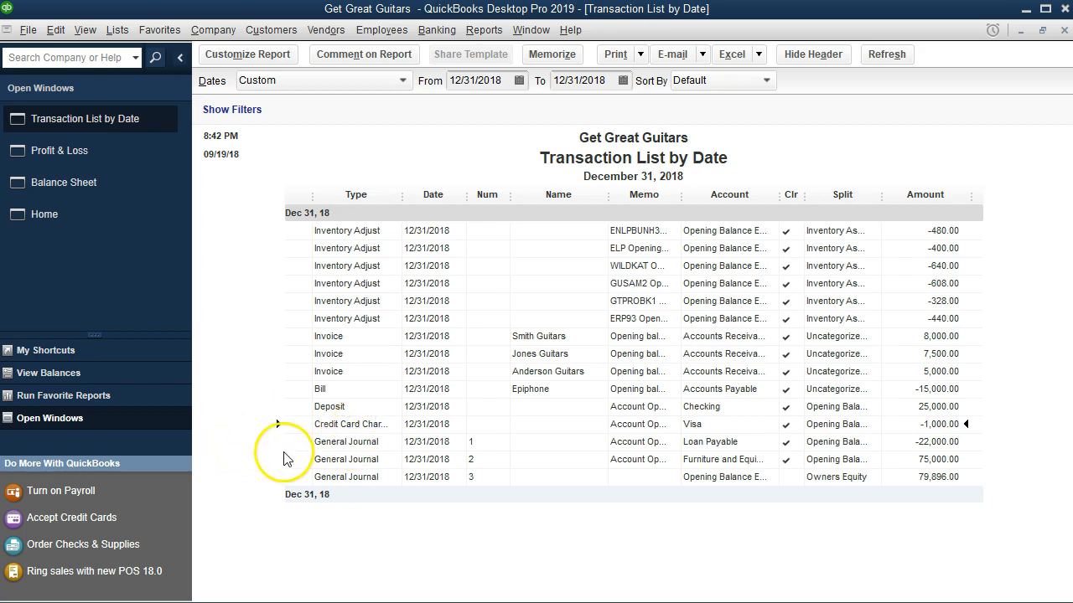
# Resize the report columns, widening Type, Memo and Split so their entries show in full.
pyautogui.moveTo(403, 194); pyautogui.dragTo(426, 197)
pyautogui.click(347, 445)
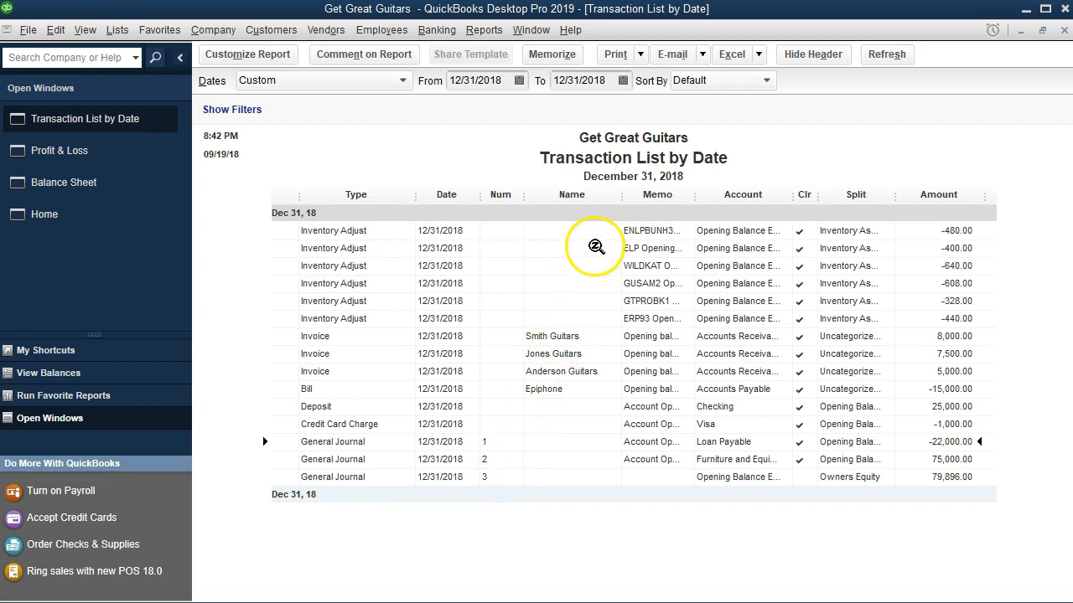
pyautogui.click(577, 339)
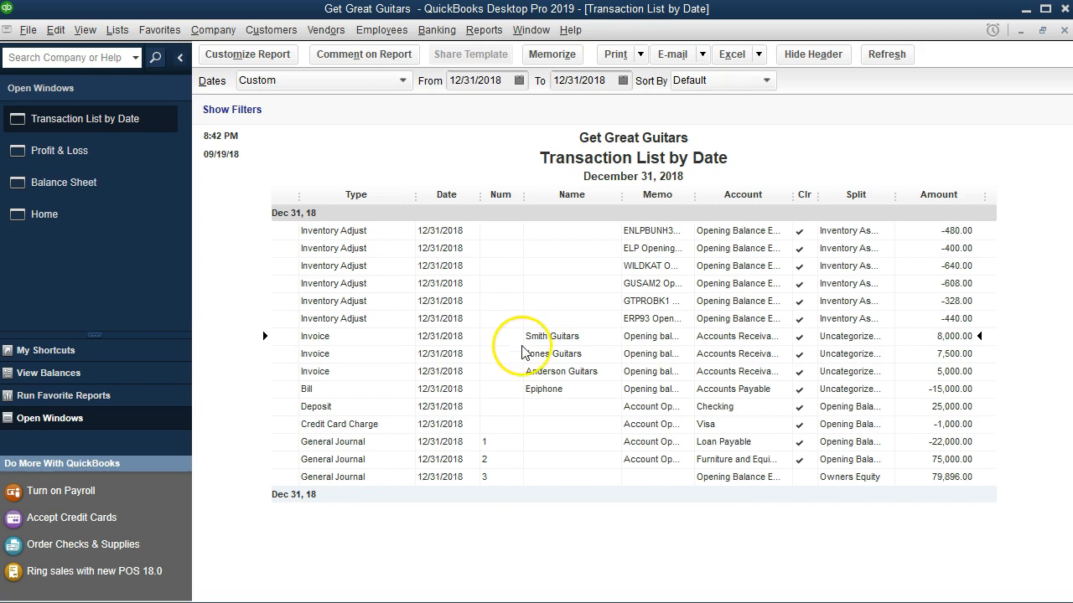
pyautogui.click(534, 372)
pyautogui.click(535, 388)
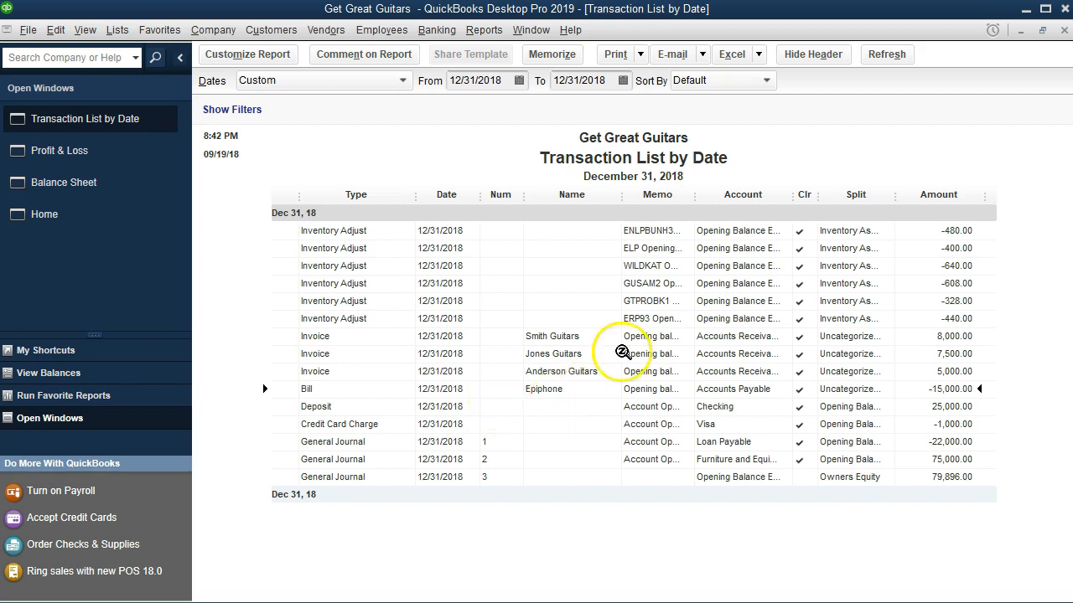
pyautogui.moveTo(695, 195); pyautogui.dragTo(726, 194)
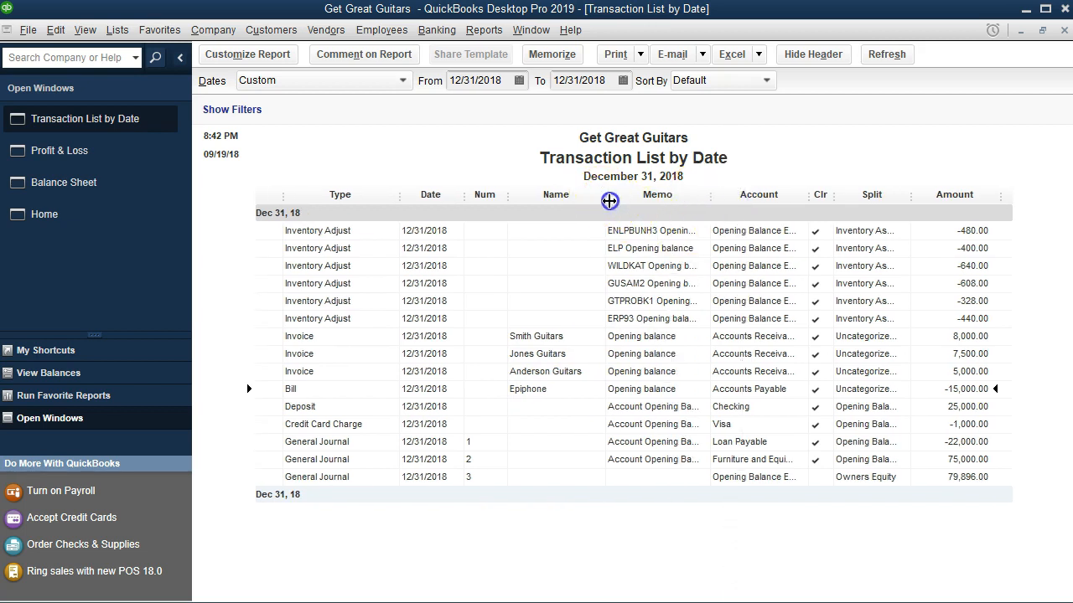
pyautogui.moveTo(607, 201); pyautogui.dragTo(599, 201)
pyautogui.click(684, 233)
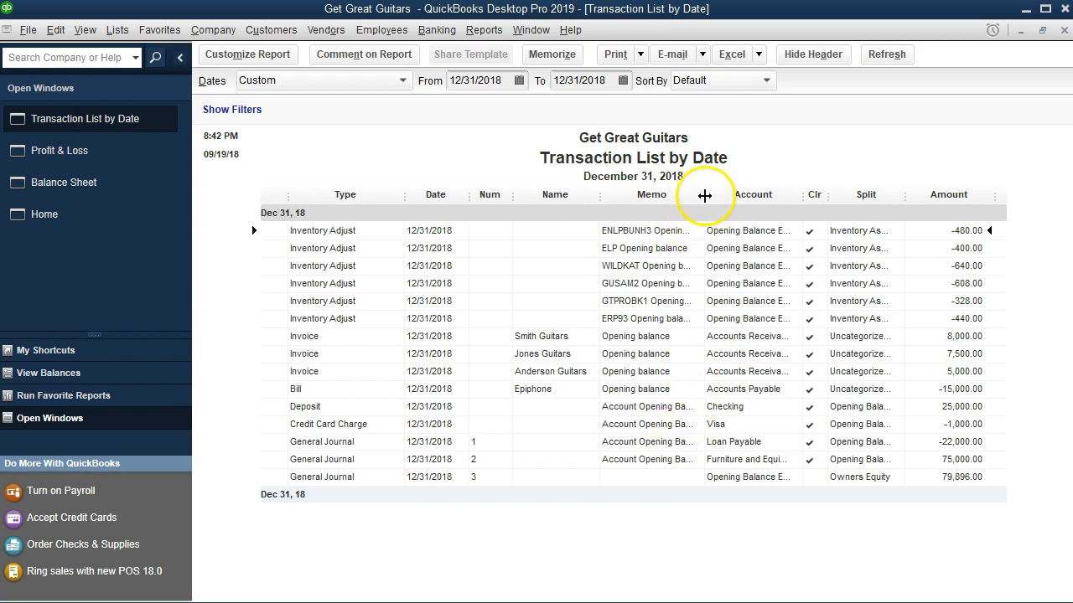
pyautogui.moveTo(709, 195); pyautogui.dragTo(718, 194)
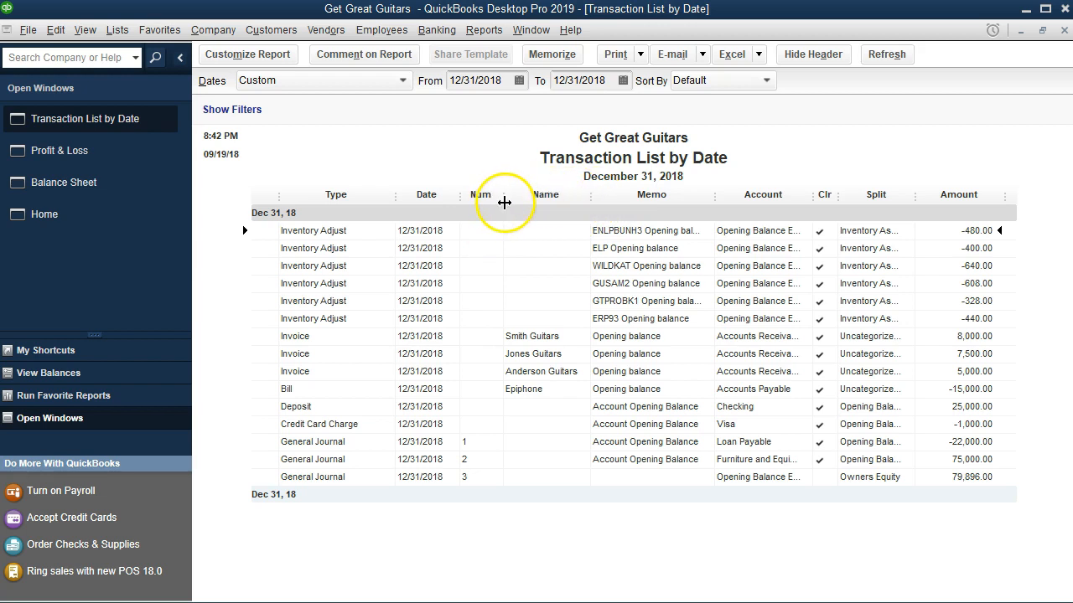
pyautogui.moveTo(505, 195); pyautogui.dragTo(501, 197)
pyautogui.moveTo(393, 198); pyautogui.dragTo(396, 195)
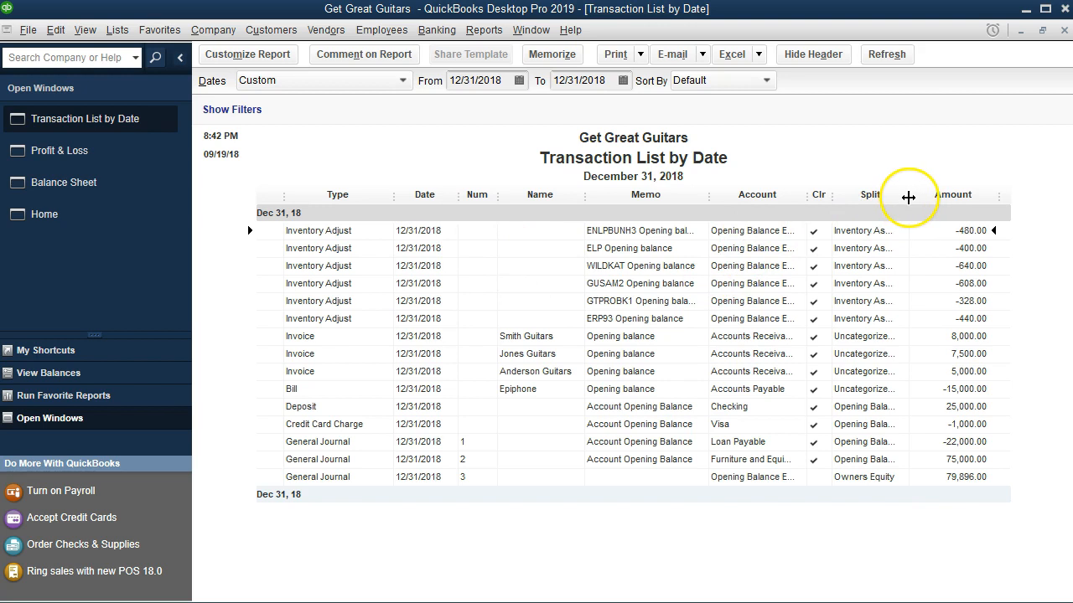
pyautogui.moveTo(915, 197); pyautogui.dragTo(929, 196)
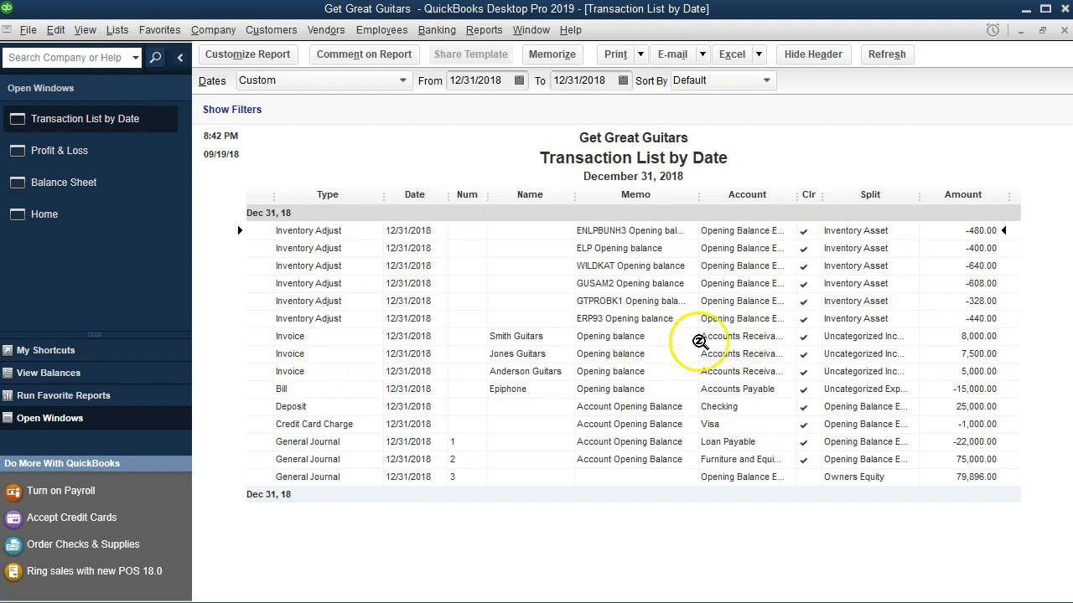
pyautogui.moveTo(920, 196); pyautogui.dragTo(934, 195)
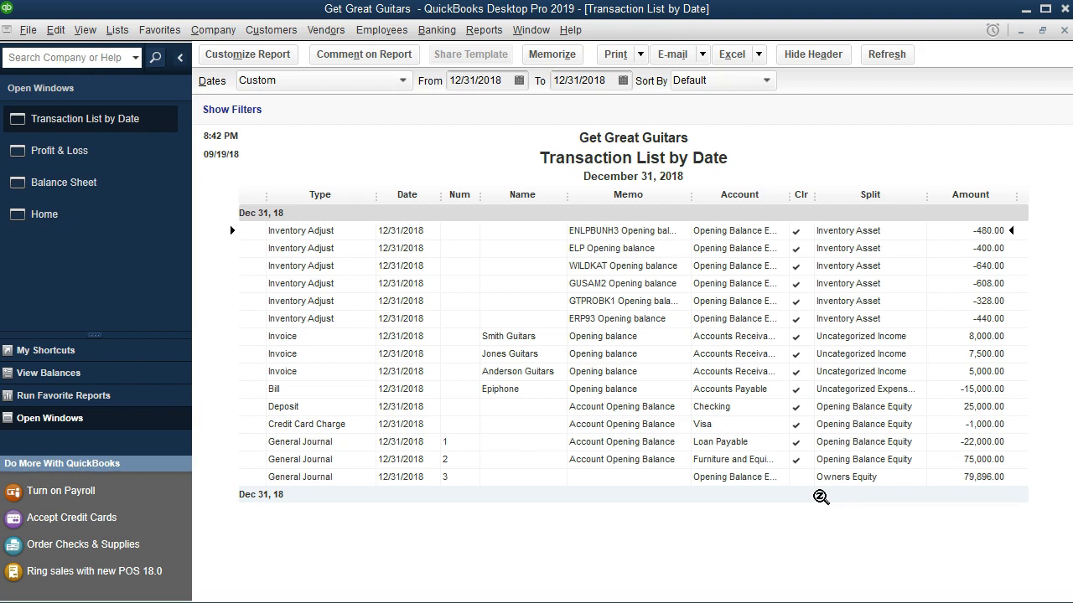
# Export the Transaction List report to a new worksheet in the existing Section 6 Reports.xlsx workbook.
pyautogui.click(759, 54)
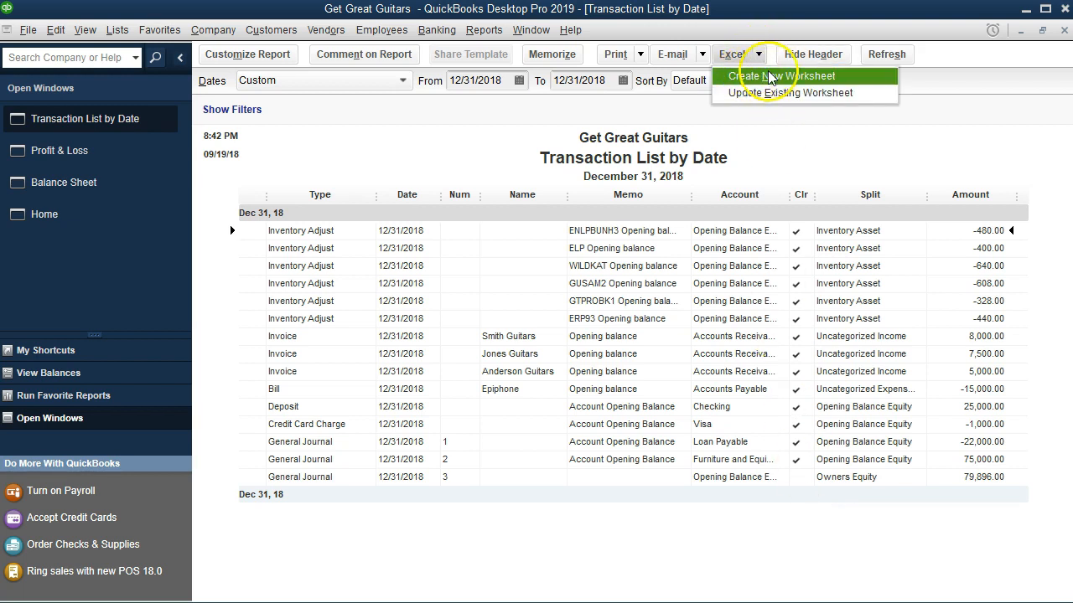
pyautogui.click(849, 77)
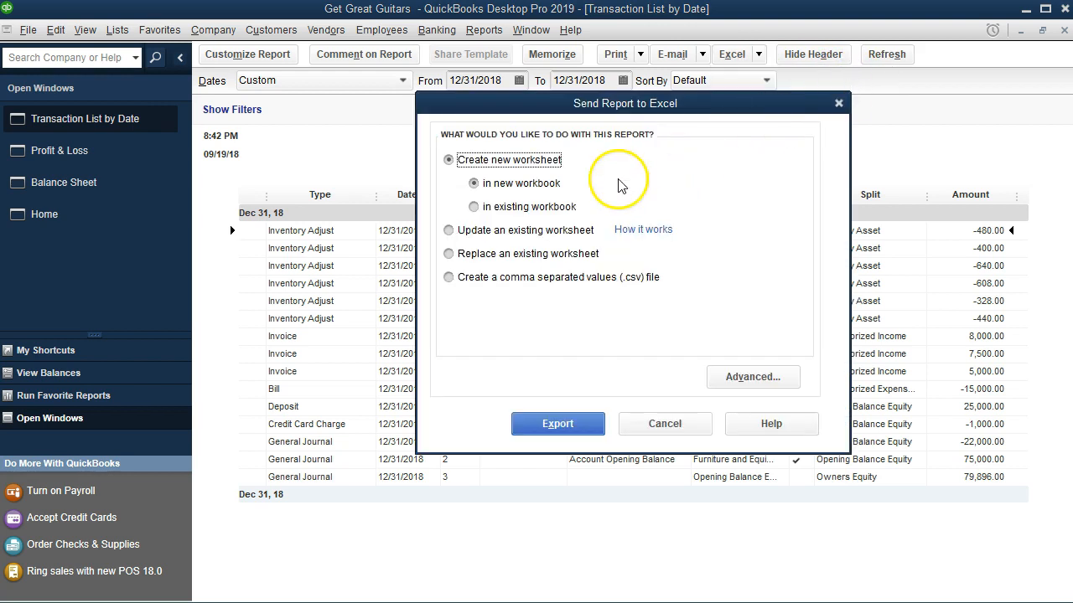
pyautogui.click(509, 210)
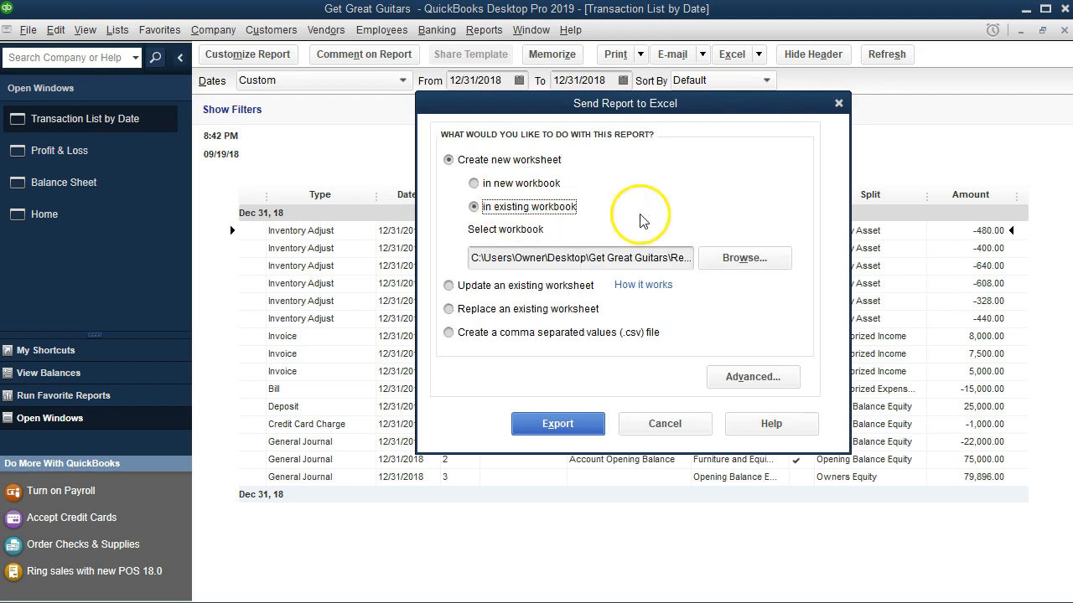
pyautogui.click(748, 259)
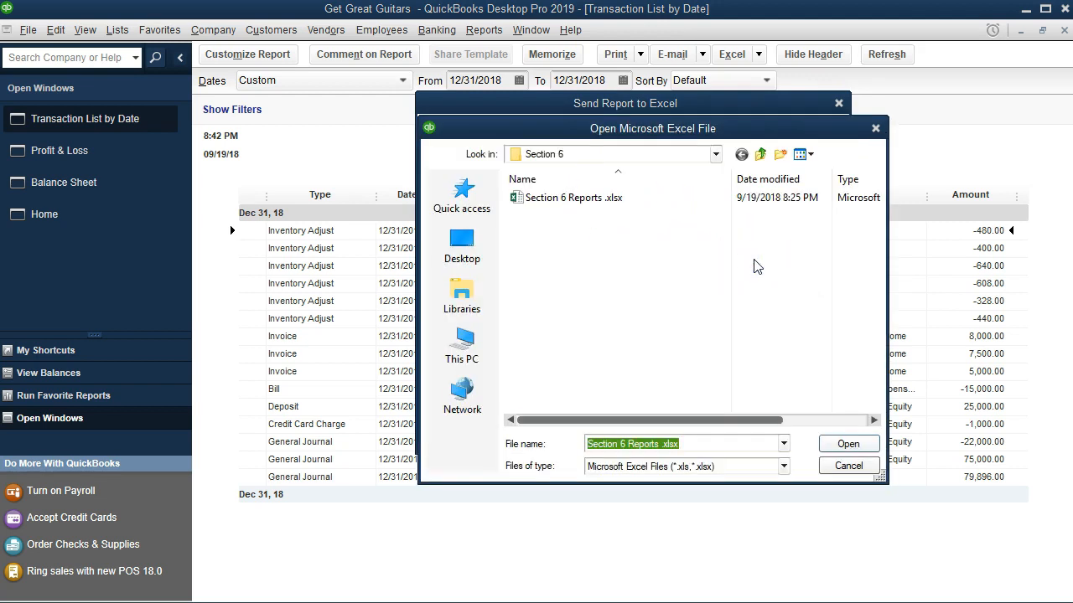
pyautogui.click(716, 155)
pyautogui.click(715, 171)
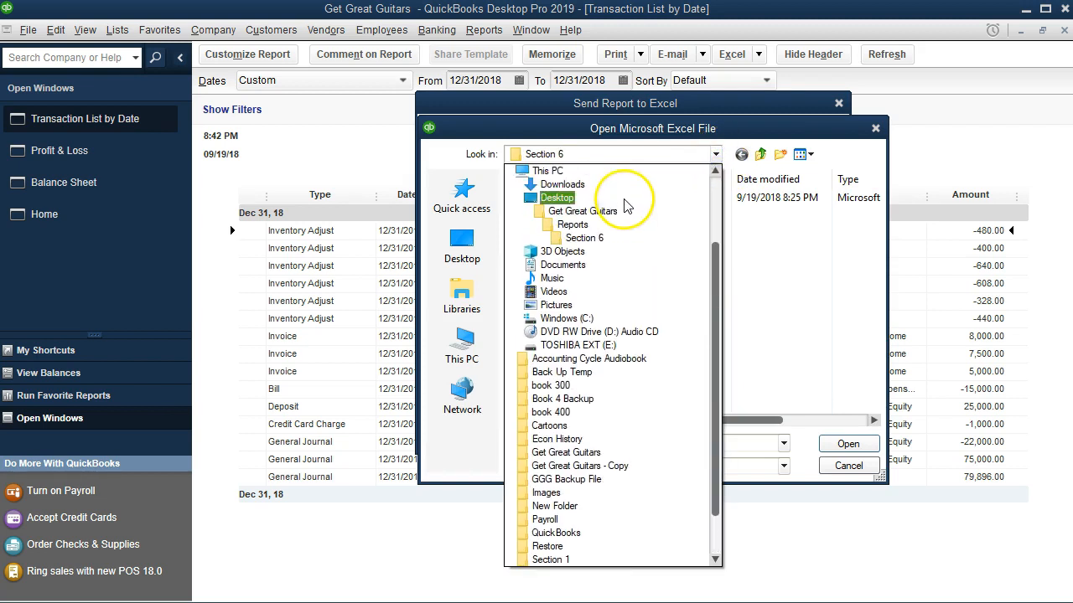
pyautogui.click(635, 241)
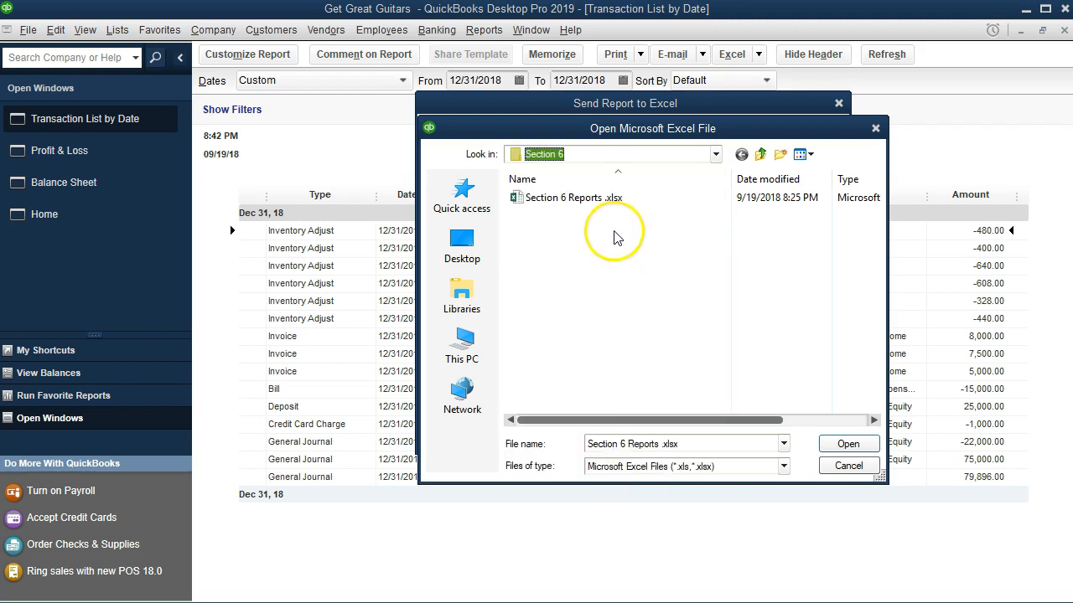
pyautogui.doubleClick(541, 201)
pyautogui.click(557, 423)
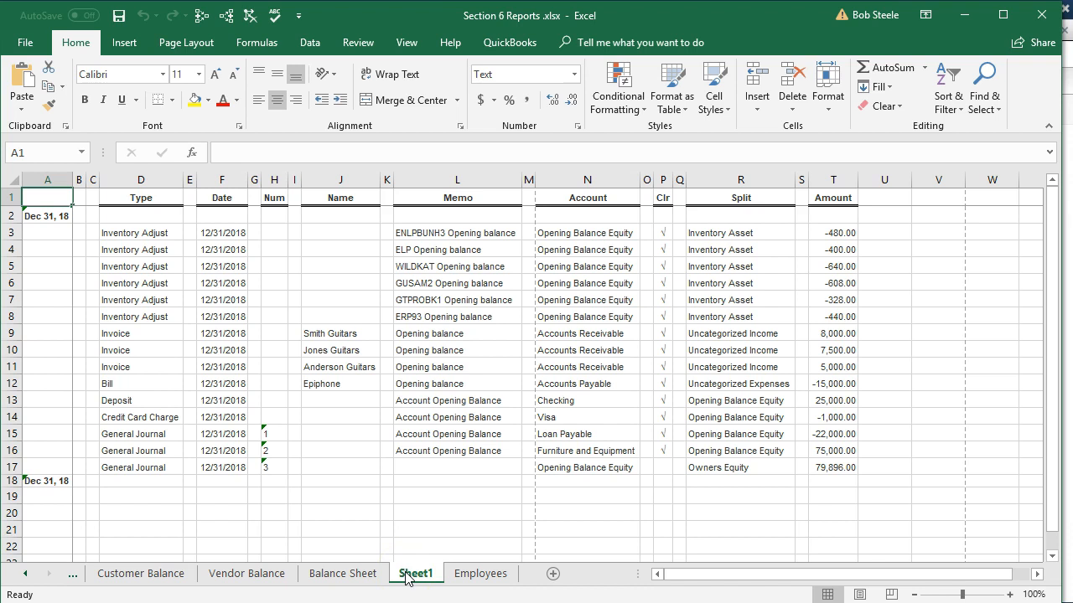
# Move the new sheet to the end of the sheet tabs and rename it Tran Detail List.
pyautogui.moveTo(412, 573); pyautogui.dragTo(521, 583)
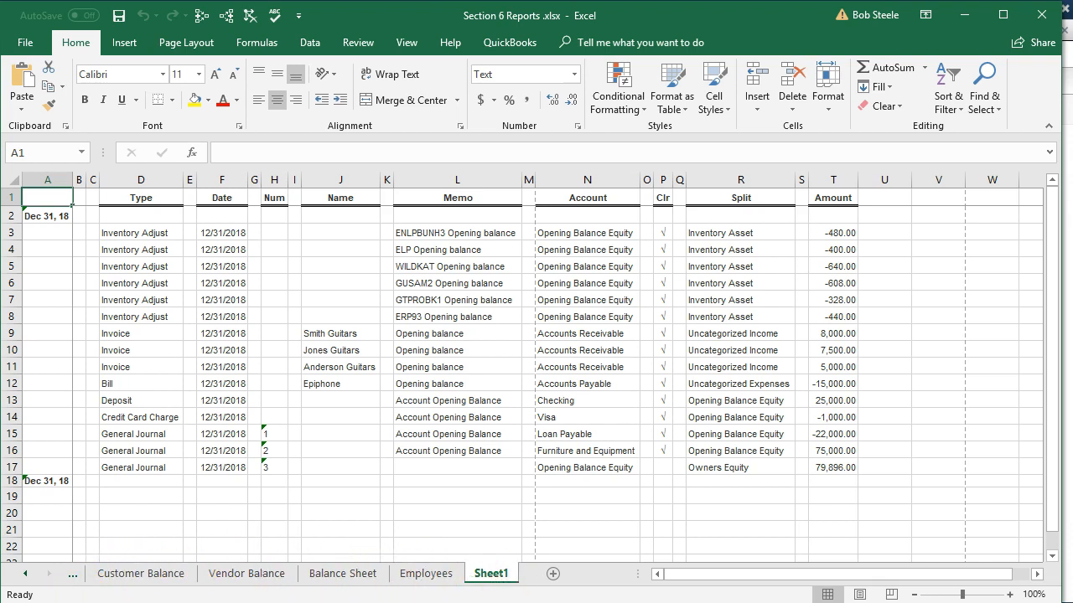
pyautogui.doubleClick(490, 574)
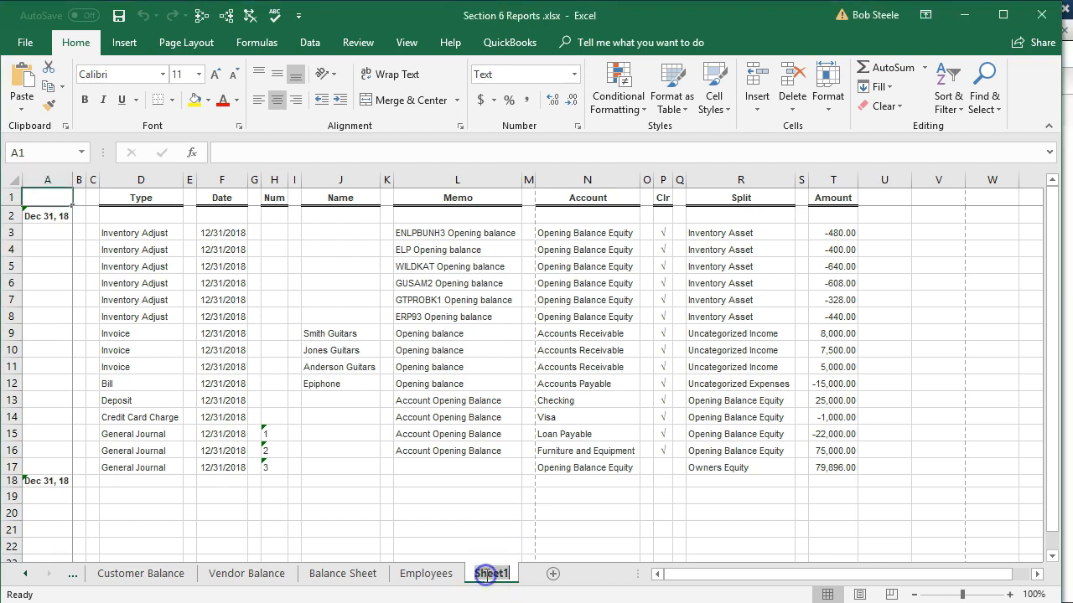
pyautogui.write('Tran')
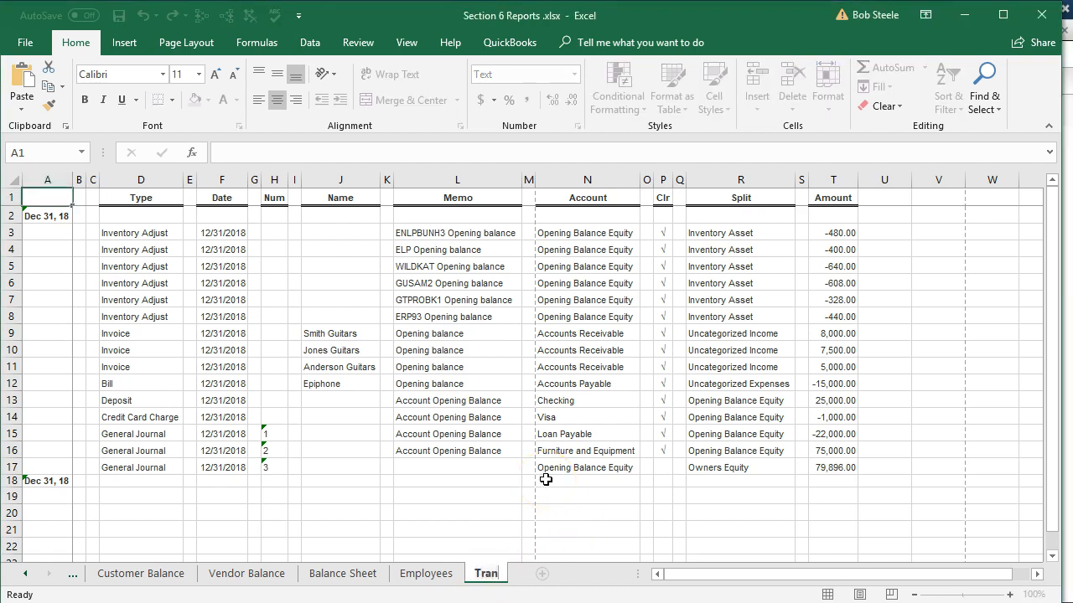
pyautogui.write(' Detail List')
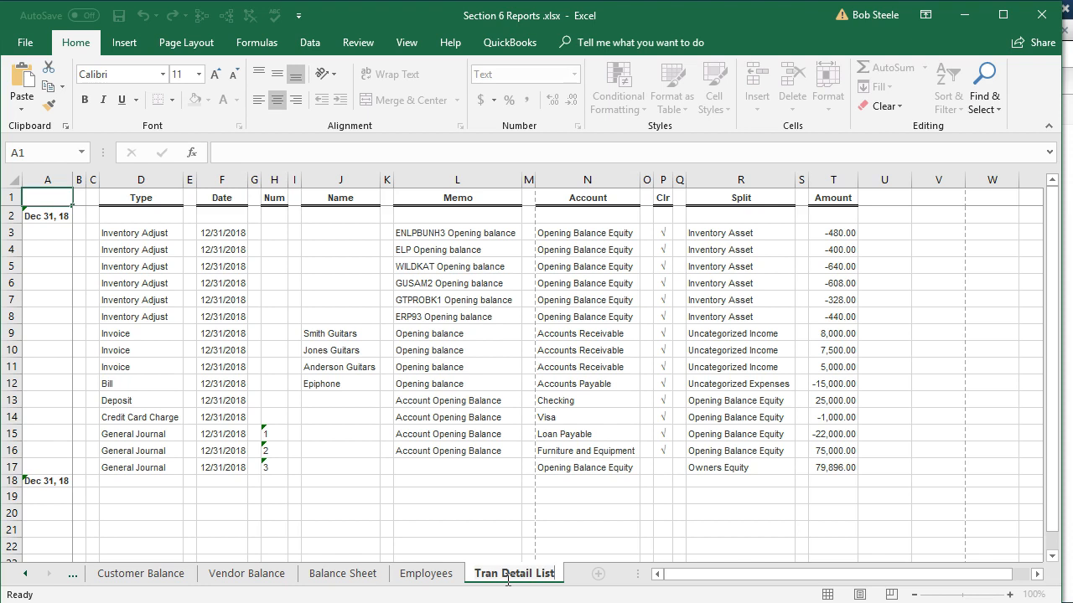
pyautogui.click(491, 487)
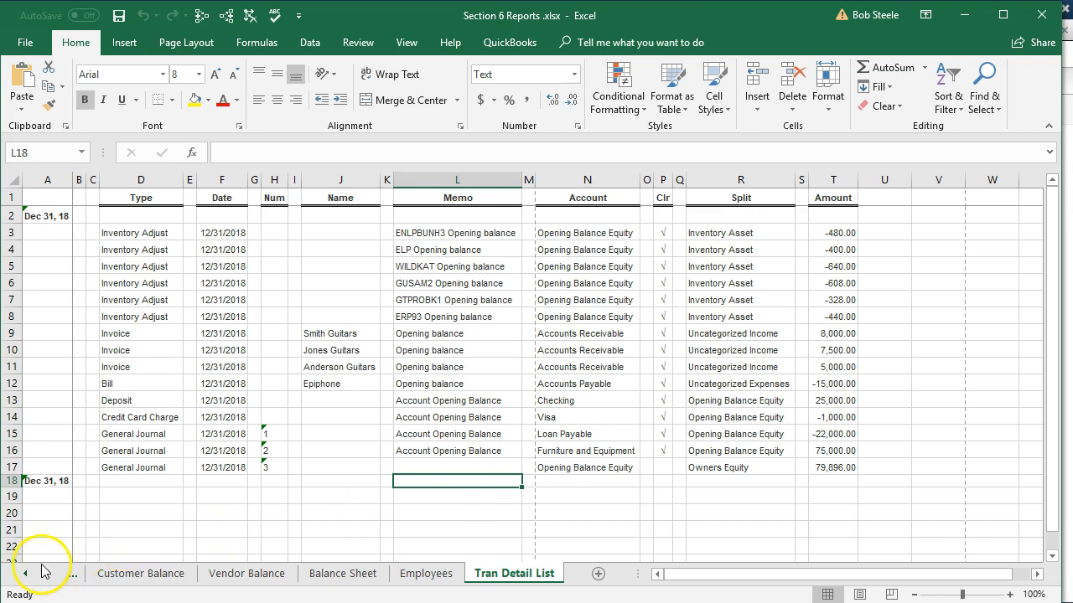
# Delete the QuickBooks Desktop Export Tips sheet from the workbook.
pyautogui.click(29, 575)
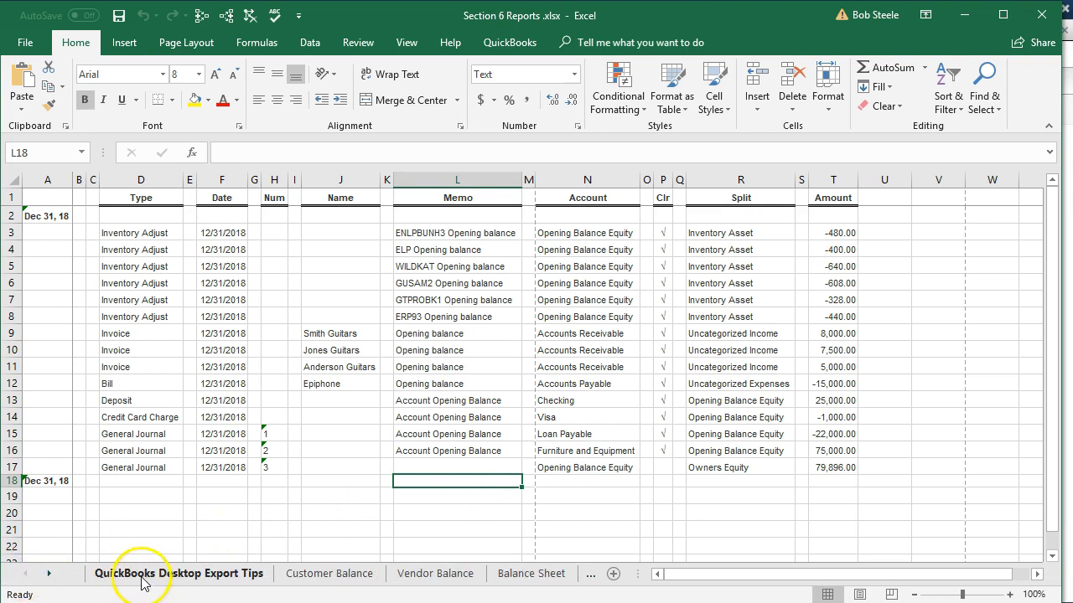
pyautogui.click(166, 578)
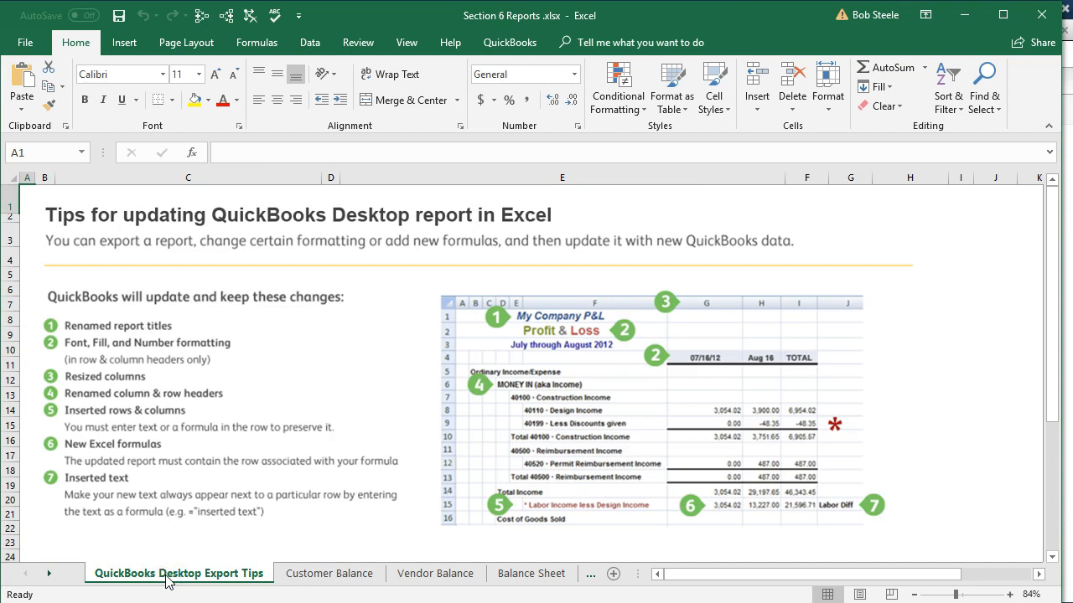
pyautogui.rightClick(166, 578)
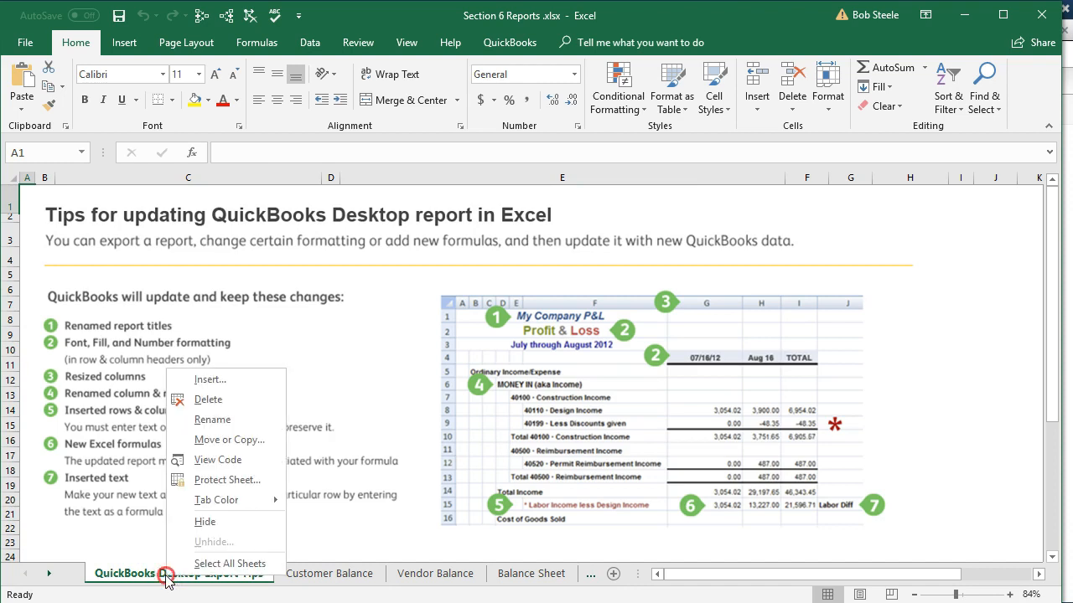
pyautogui.click(209, 400)
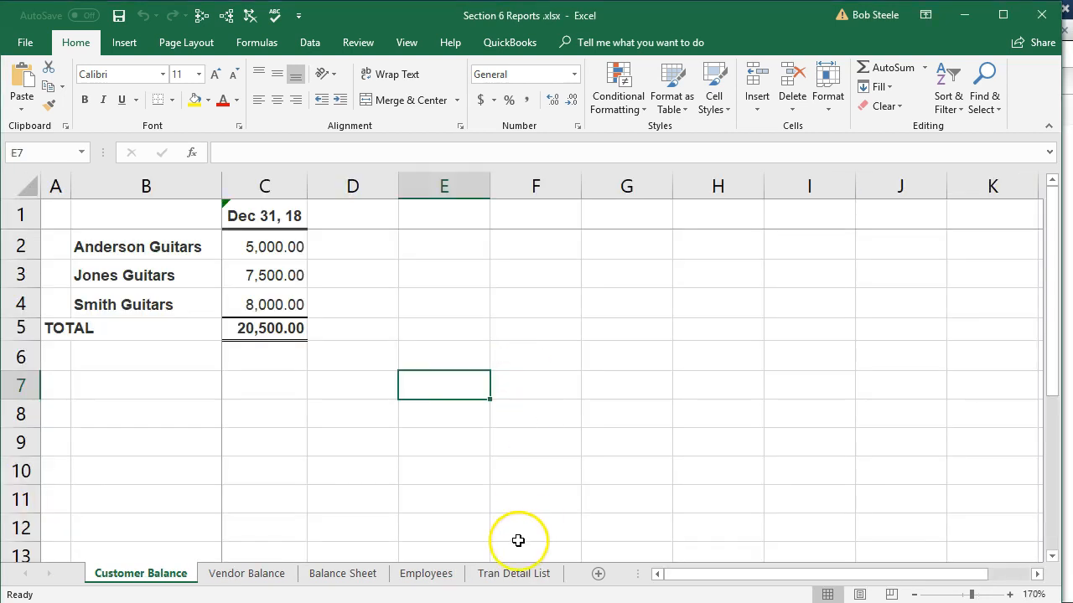
# Return to the Tran Detail List sheet and preview how it prints.
pyautogui.click(497, 578)
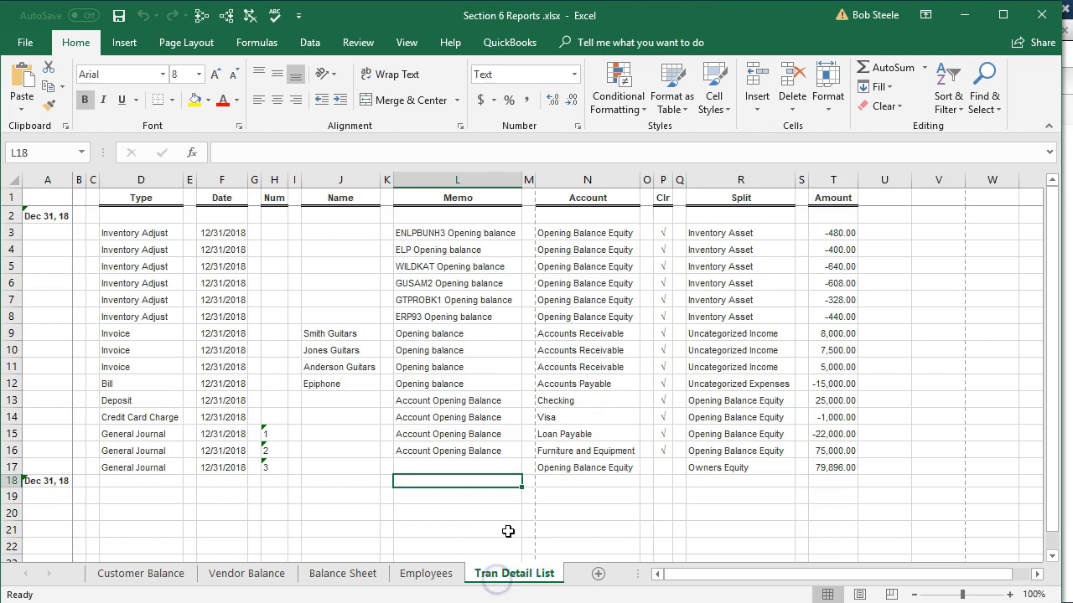
pyautogui.click(549, 387)
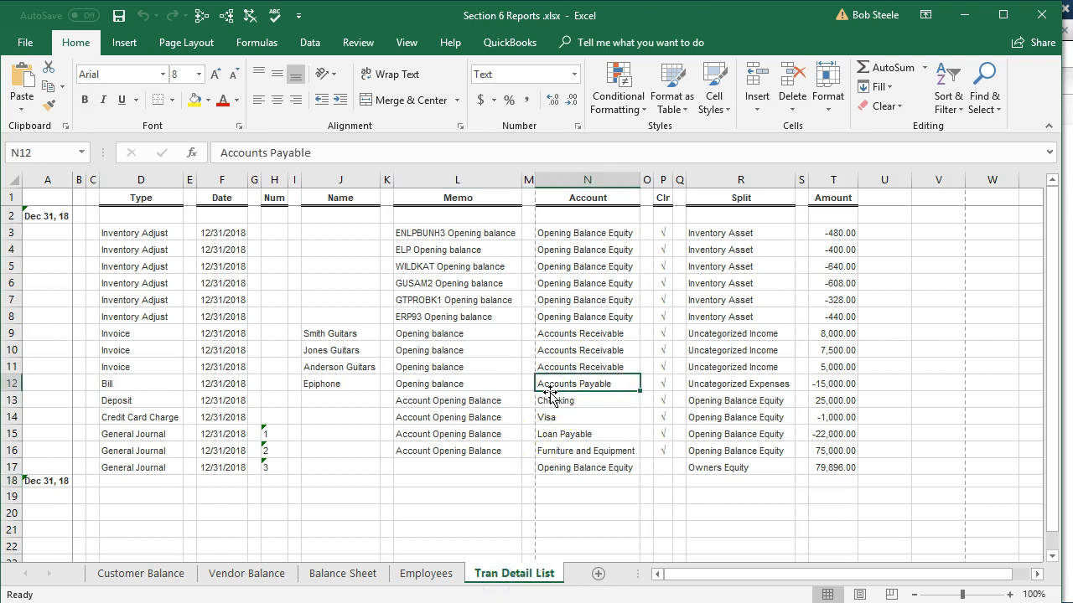
pyautogui.click(25, 42)
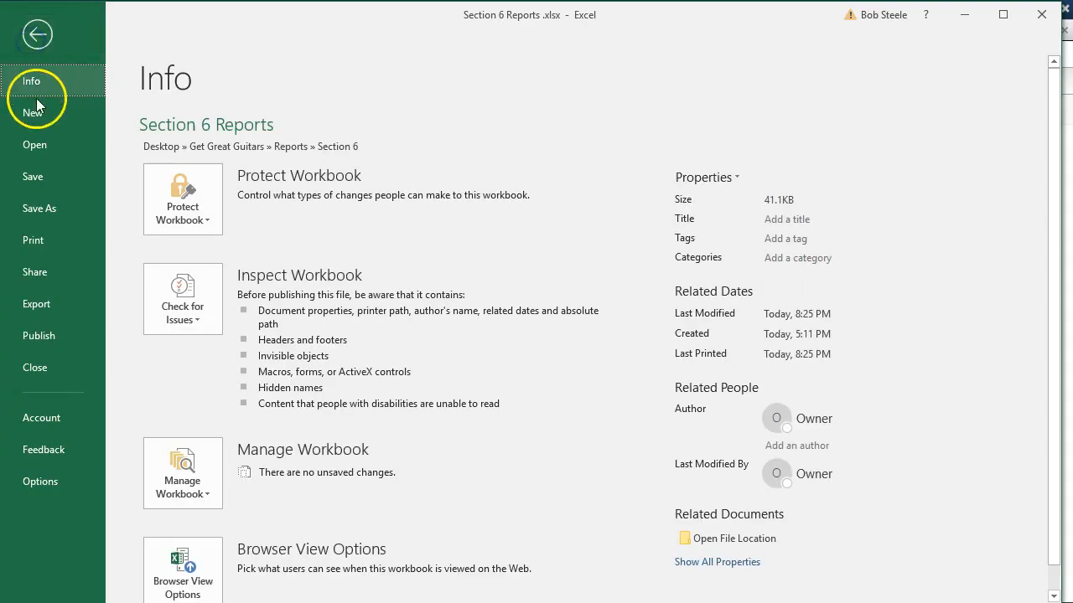
pyautogui.click(32, 211)
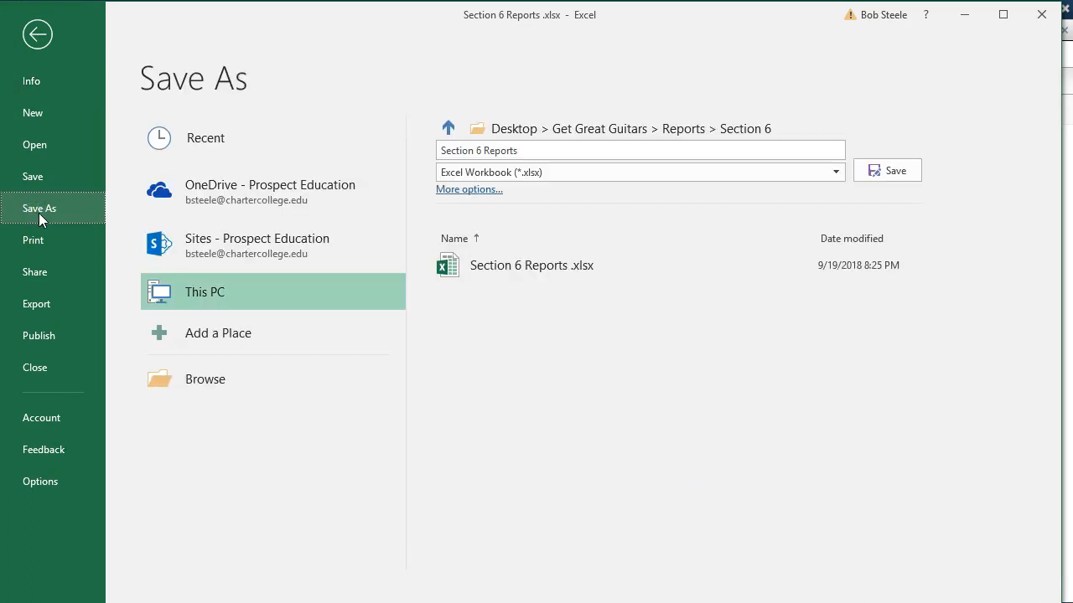
pyautogui.click(38, 244)
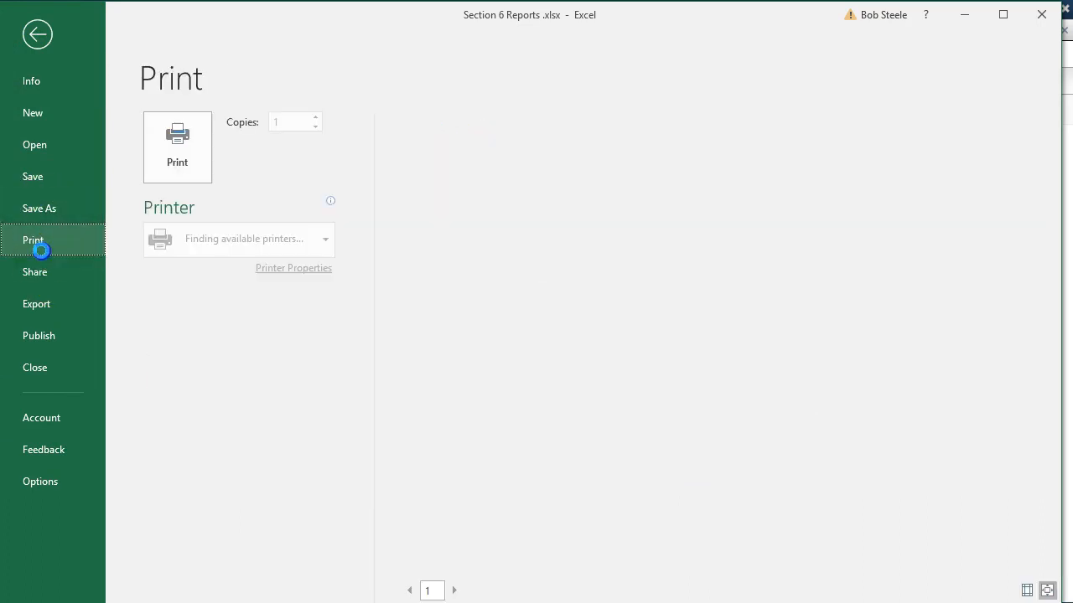
pyautogui.scroll(-2, 718, 306)
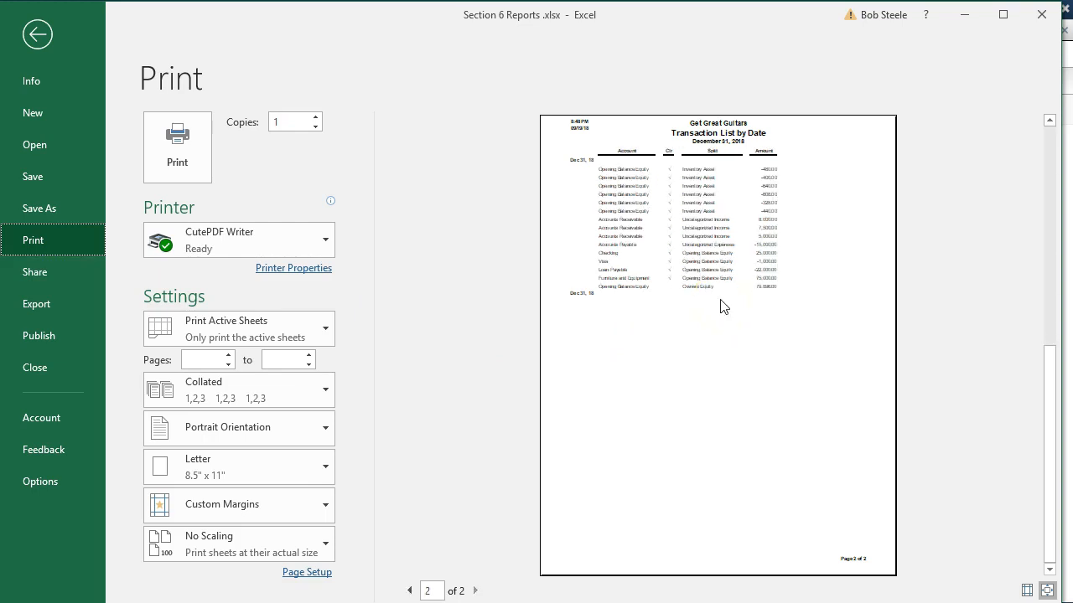
pyautogui.scroll(1, 724, 307)
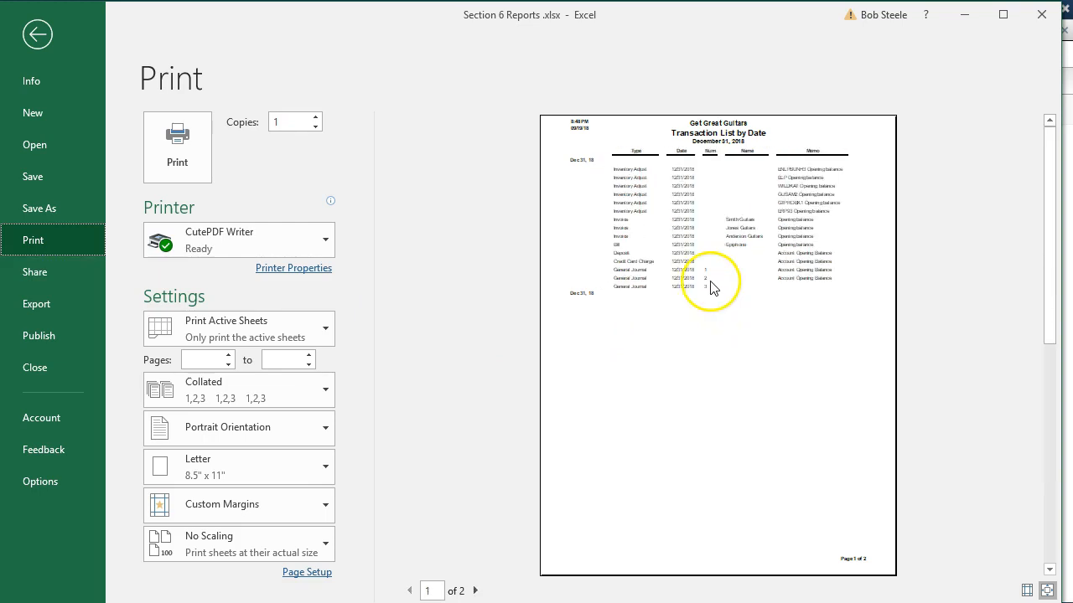
pyautogui.click(38, 35)
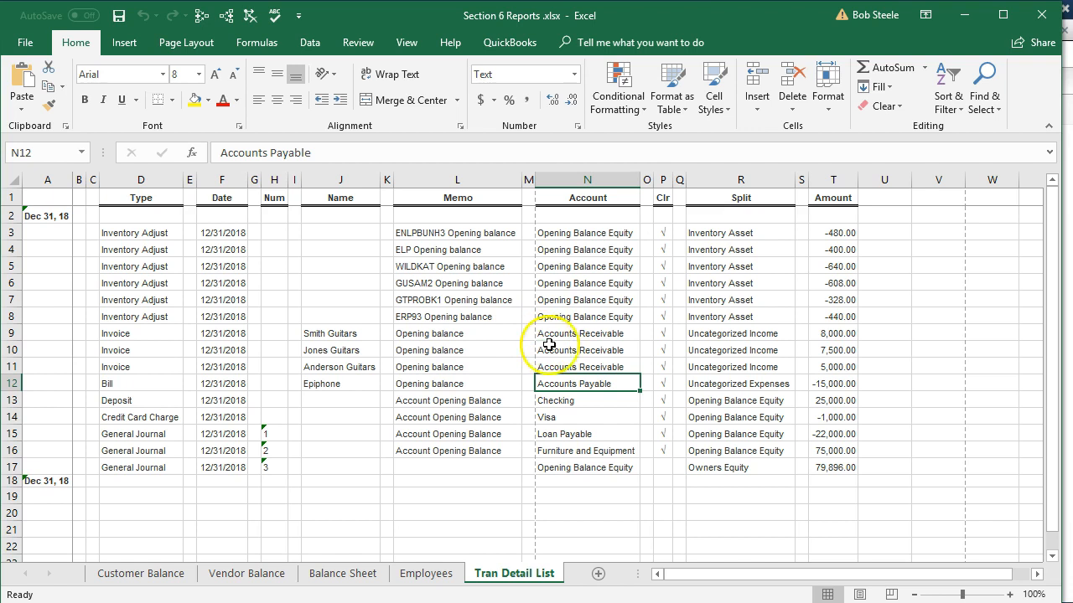
# Switch the sheet to Page Layout view, accepting that panes get unfrozen, and return to Normal view.
pyautogui.click(859, 594)
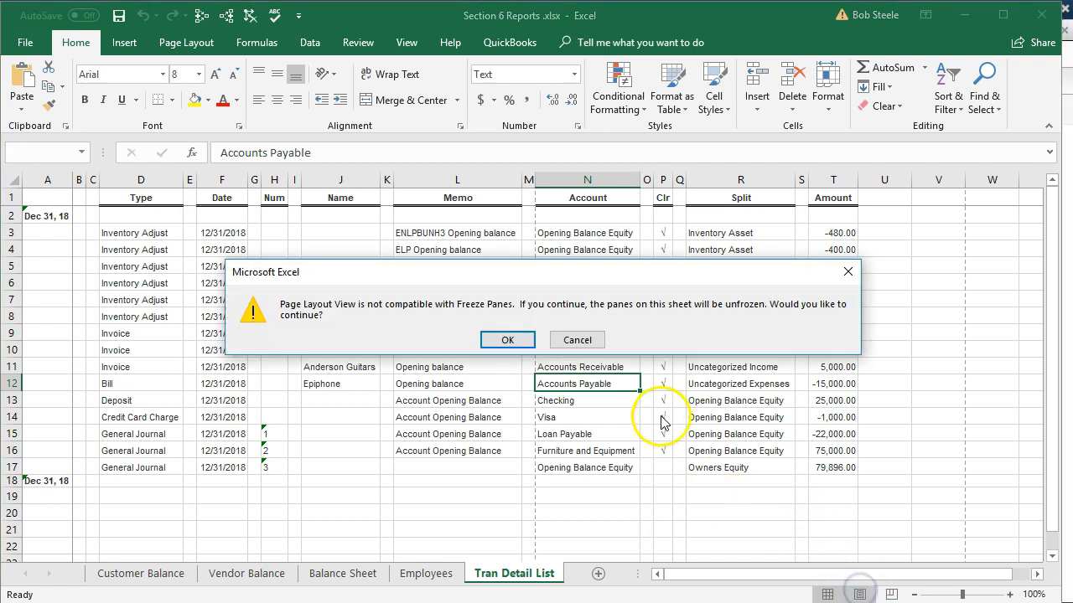
pyautogui.click(513, 339)
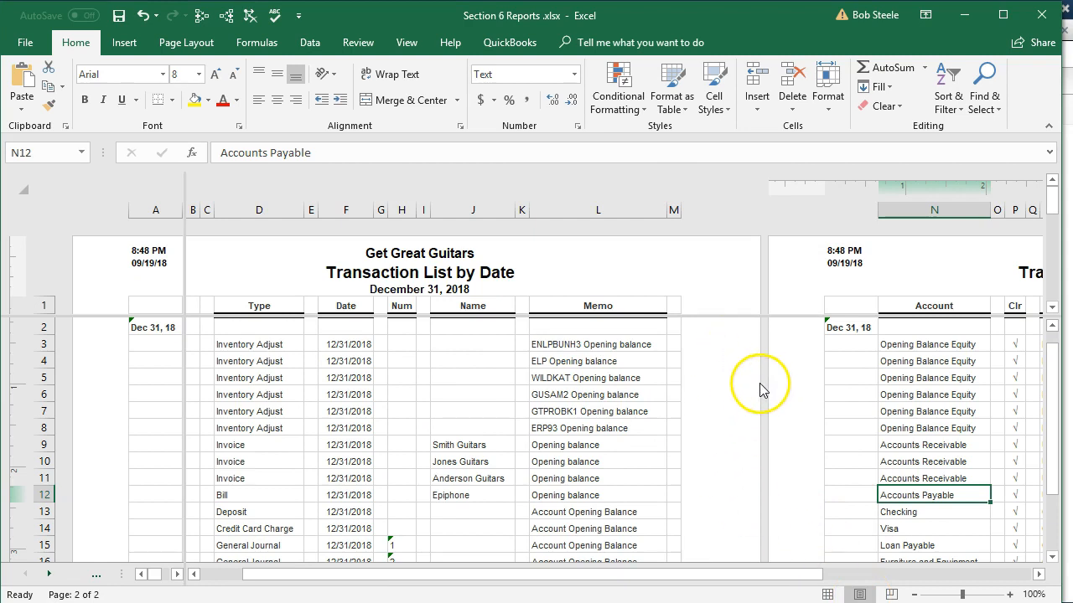
pyautogui.click(829, 595)
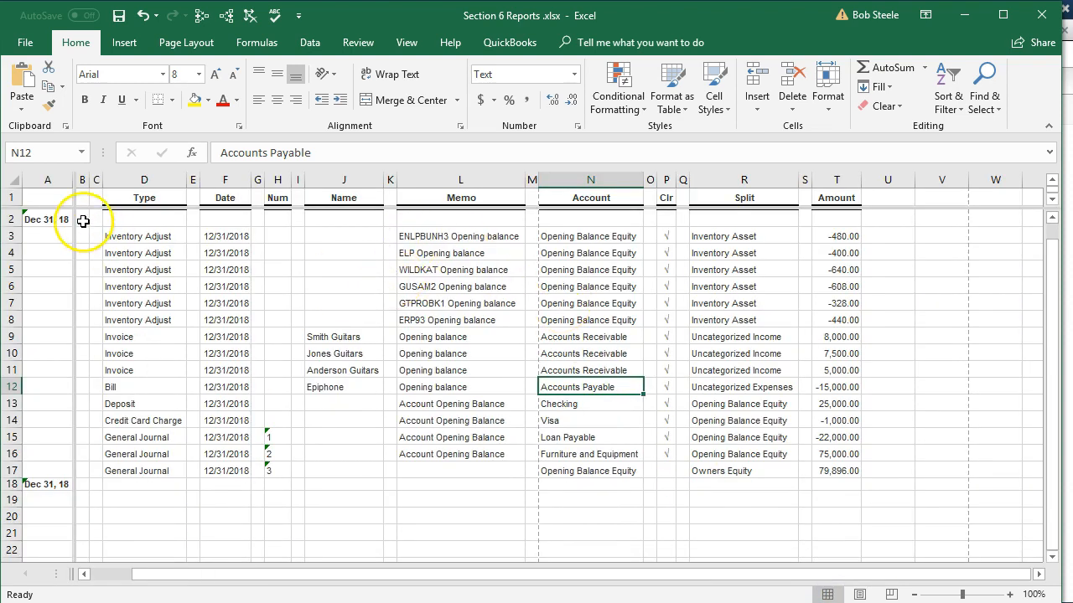
pyautogui.click(409, 45)
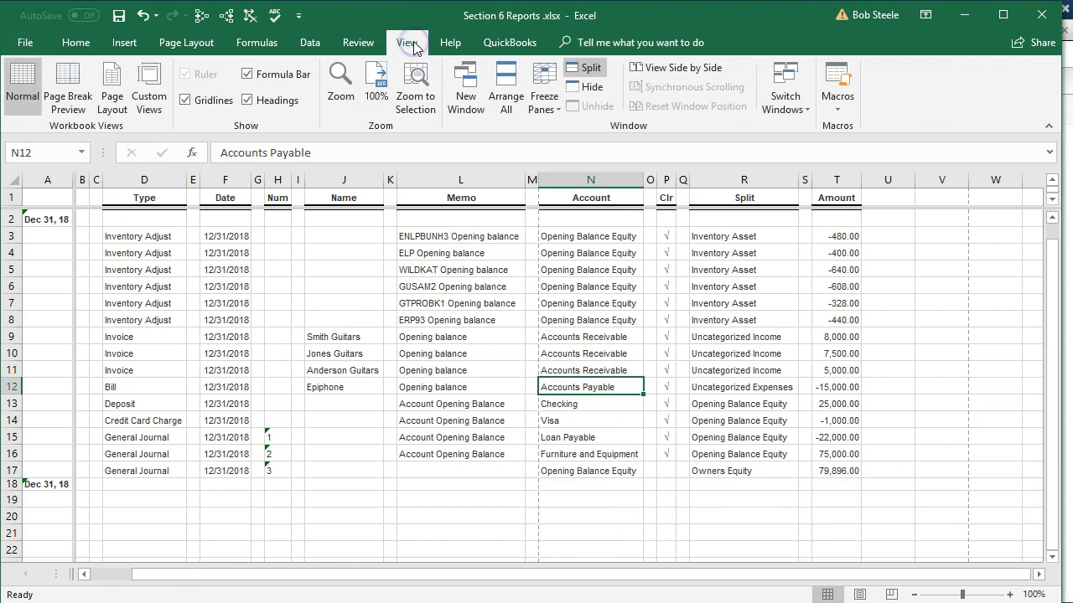
pyautogui.click(593, 73)
pyautogui.click(419, 283)
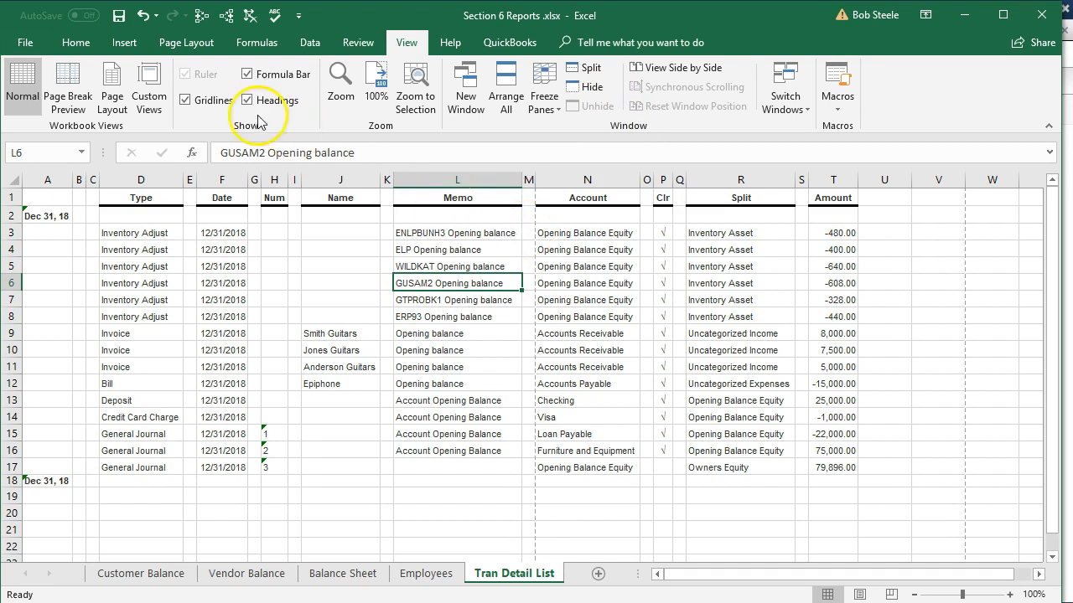
# Set the Tran Detail List sheet's page orientation to Landscape.
pyautogui.click(188, 45)
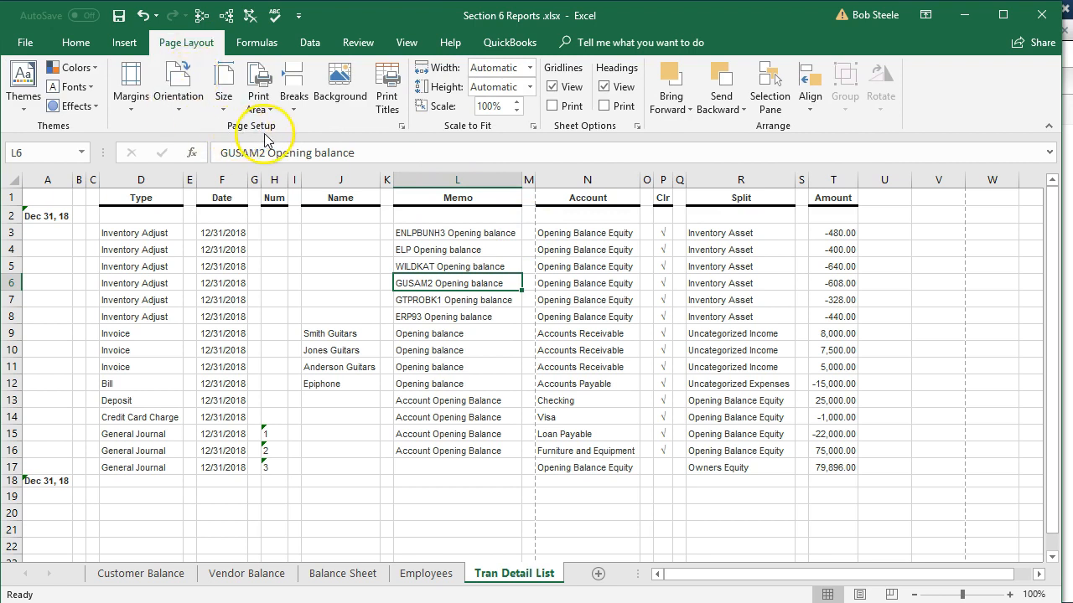
pyautogui.click(174, 99)
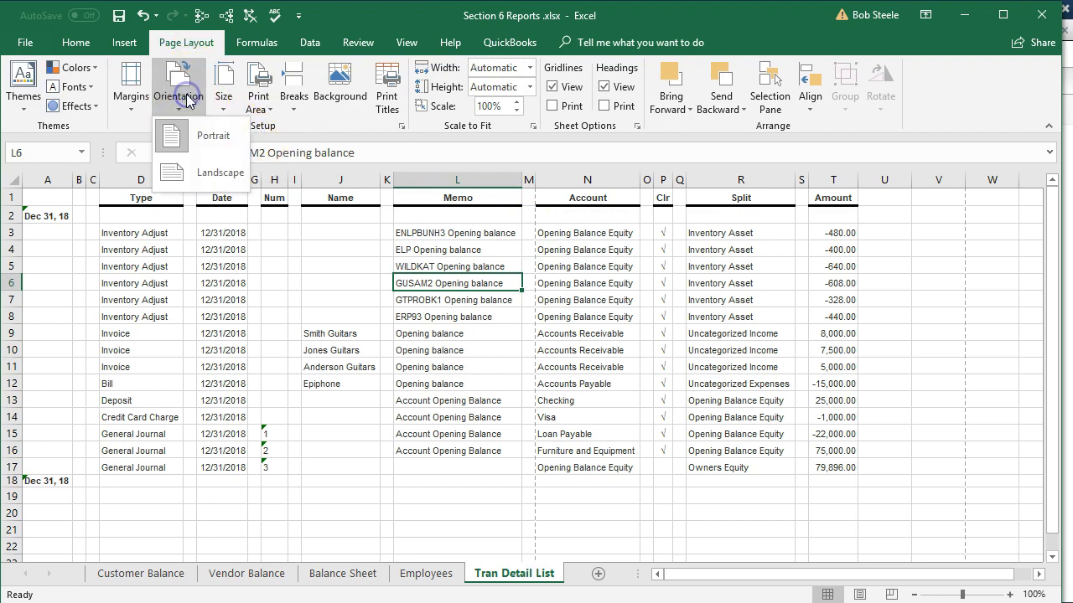
pyautogui.click(201, 183)
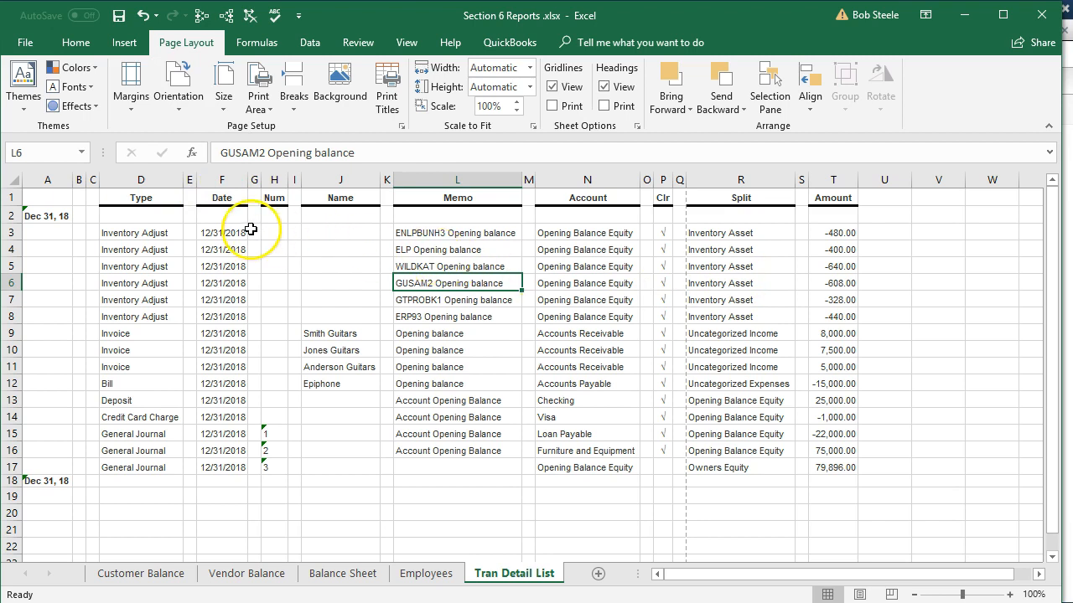
# Open the print preview for the Tran Detail List sheet and review its print settings.
pyautogui.click(26, 46)
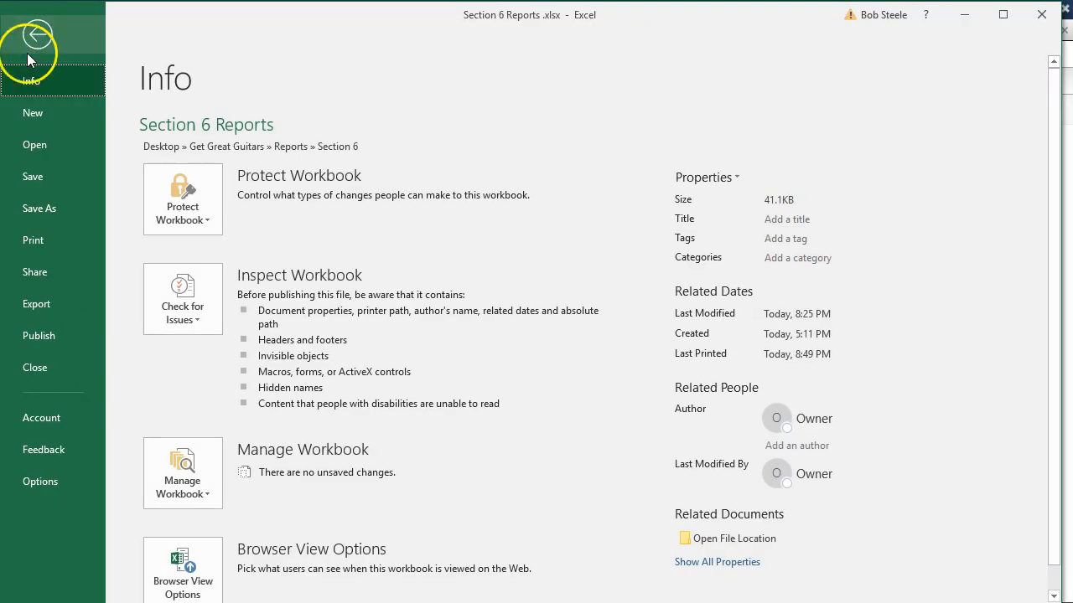
pyautogui.click(49, 230)
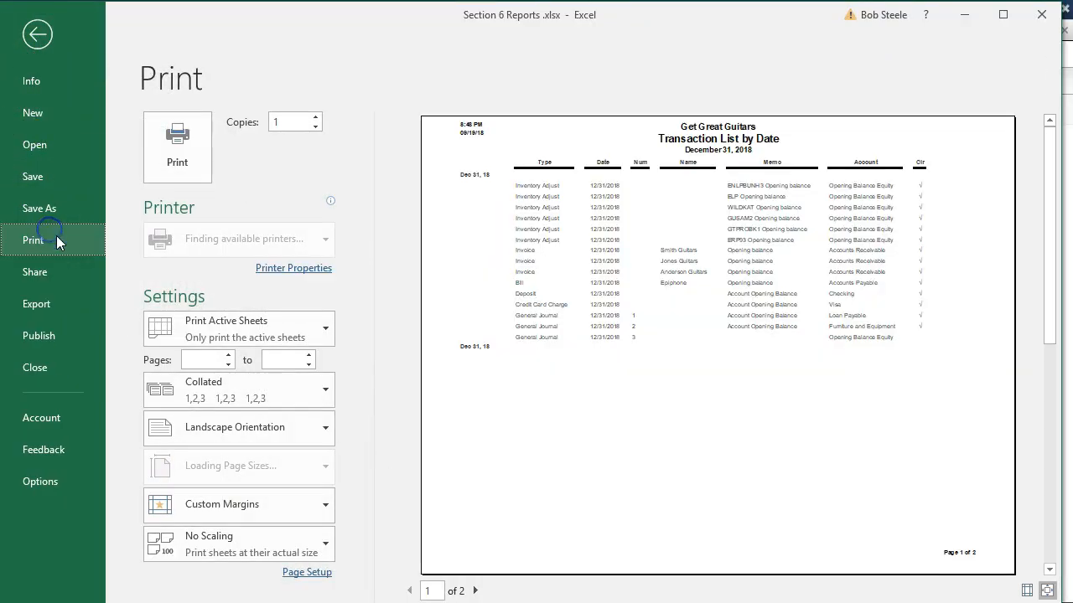
pyautogui.click(307, 405)
pyautogui.click(312, 427)
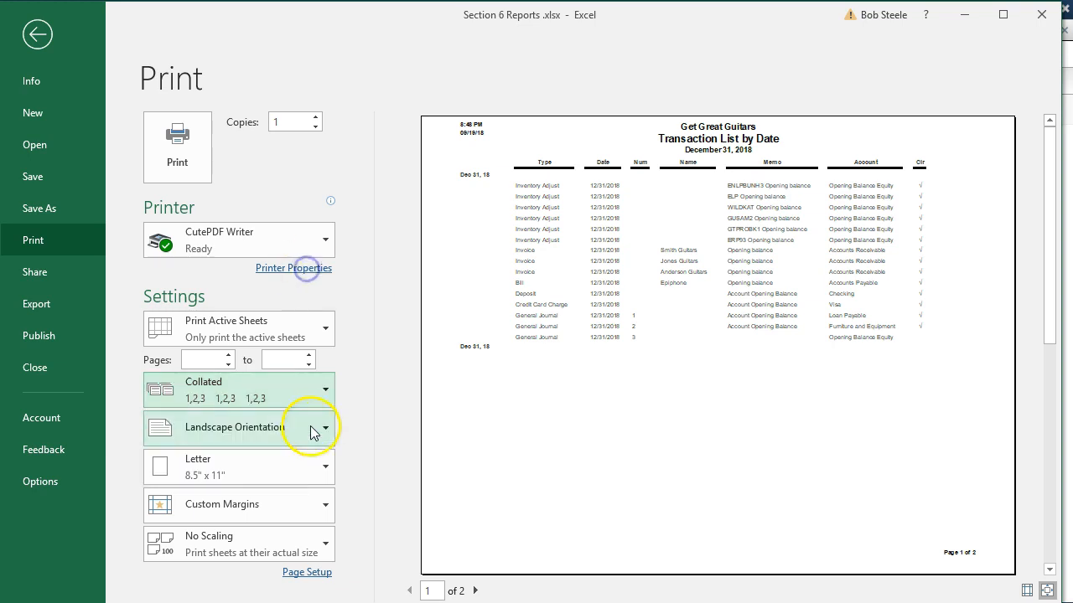
pyautogui.click(310, 431)
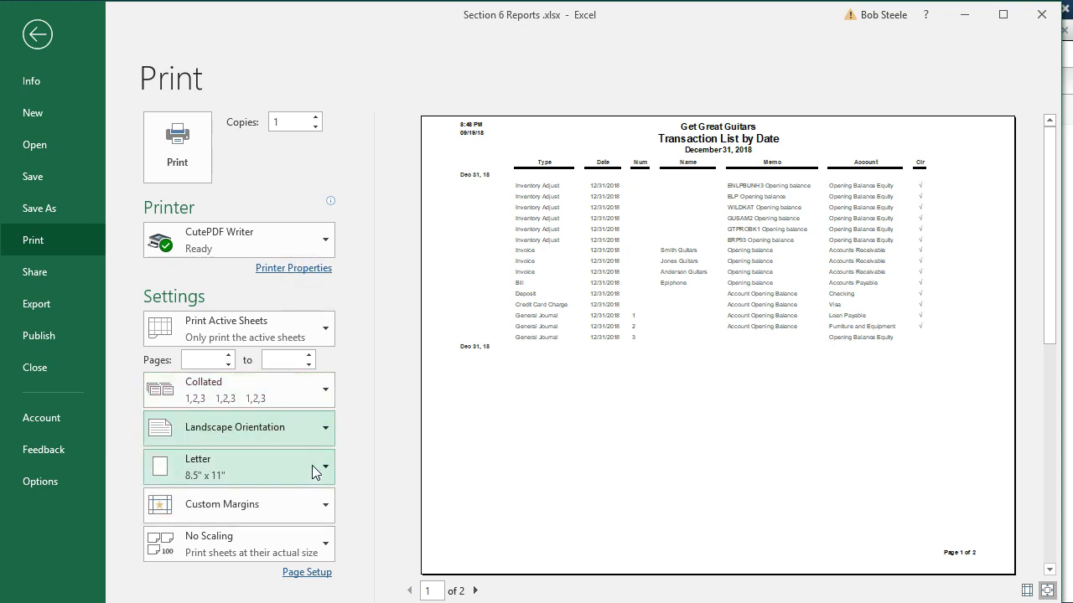
pyautogui.click(309, 506)
pyautogui.click(307, 505)
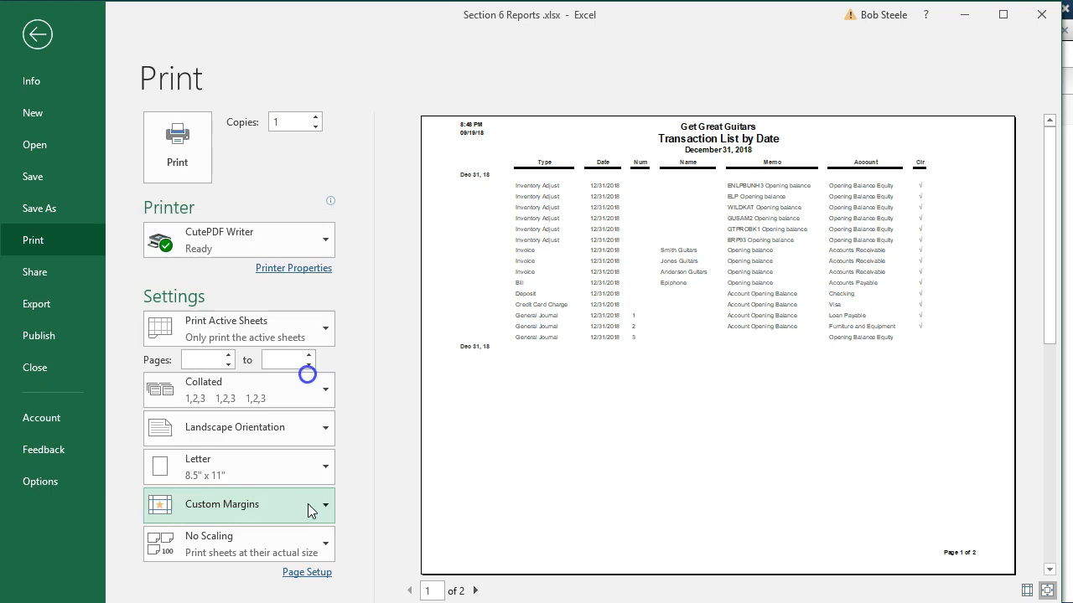
# Try scaling the printout to fit all columns on one page, then switch scaling back to No Scaling.
pyautogui.click(316, 551)
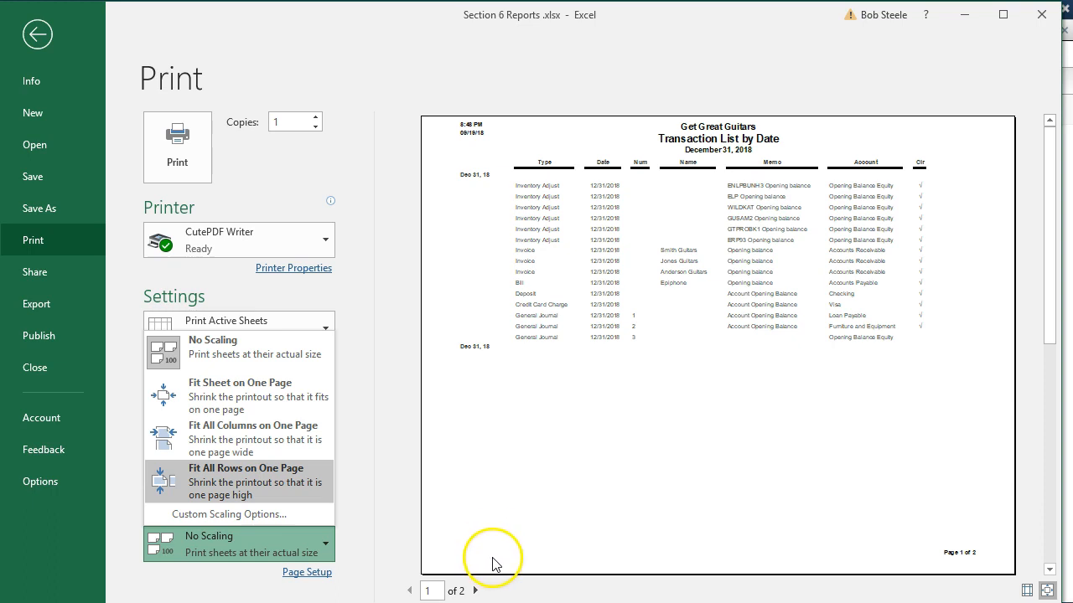
pyautogui.click(239, 428)
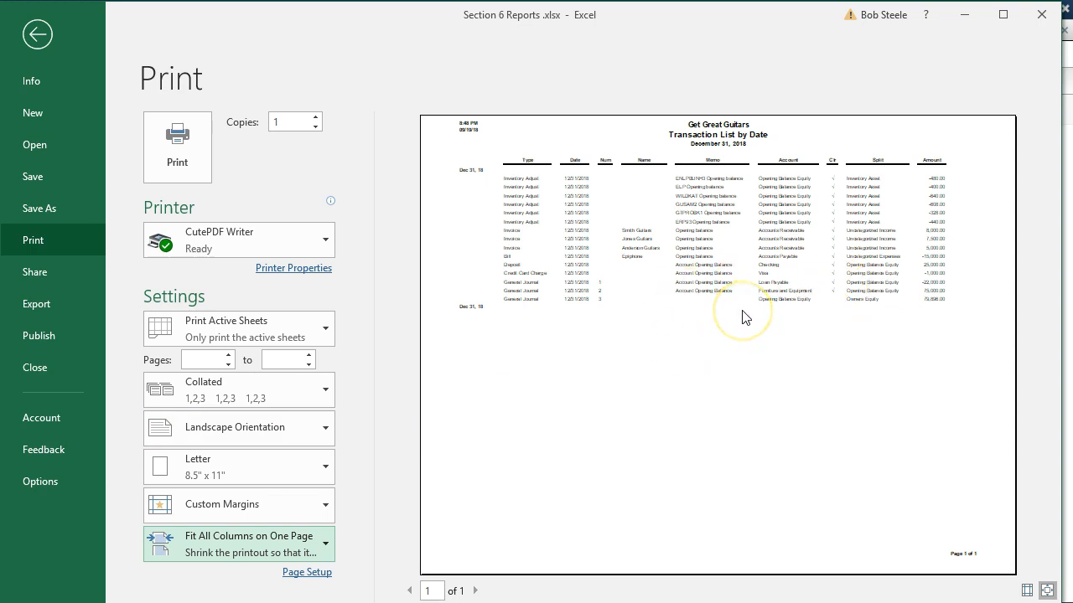
pyautogui.click(304, 548)
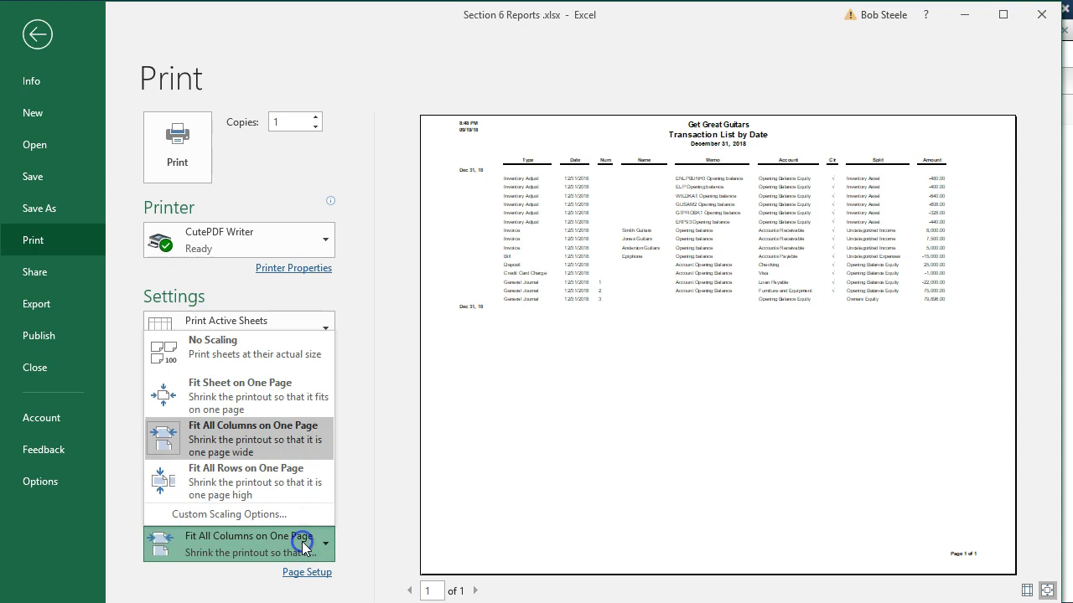
pyautogui.click(252, 348)
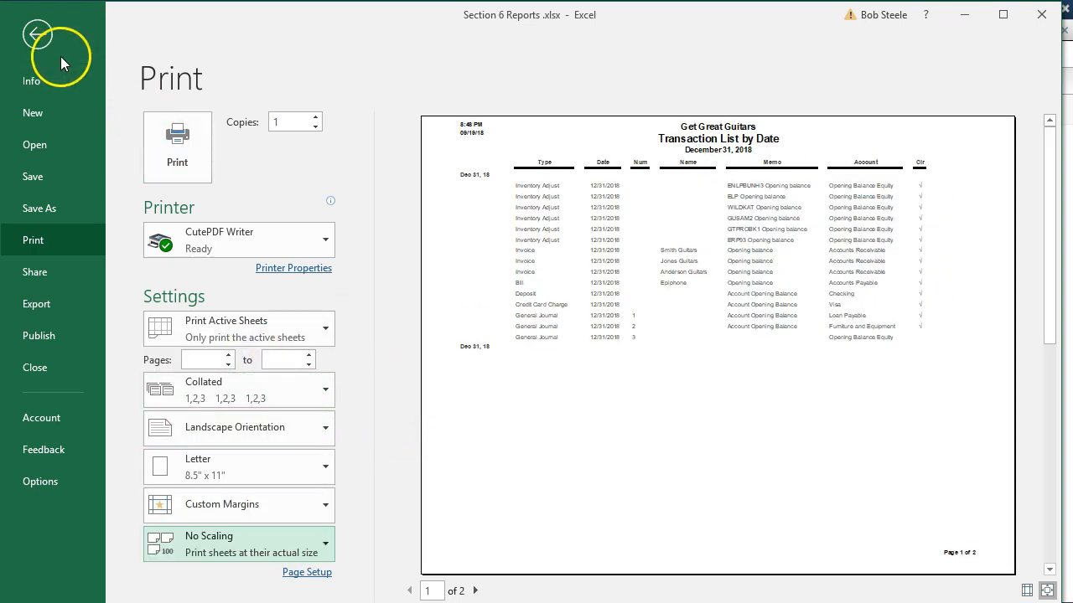
# Delete the empty columns B and C and the date-label column A from the Tran Detail List sheet.
pyautogui.click(40, 35)
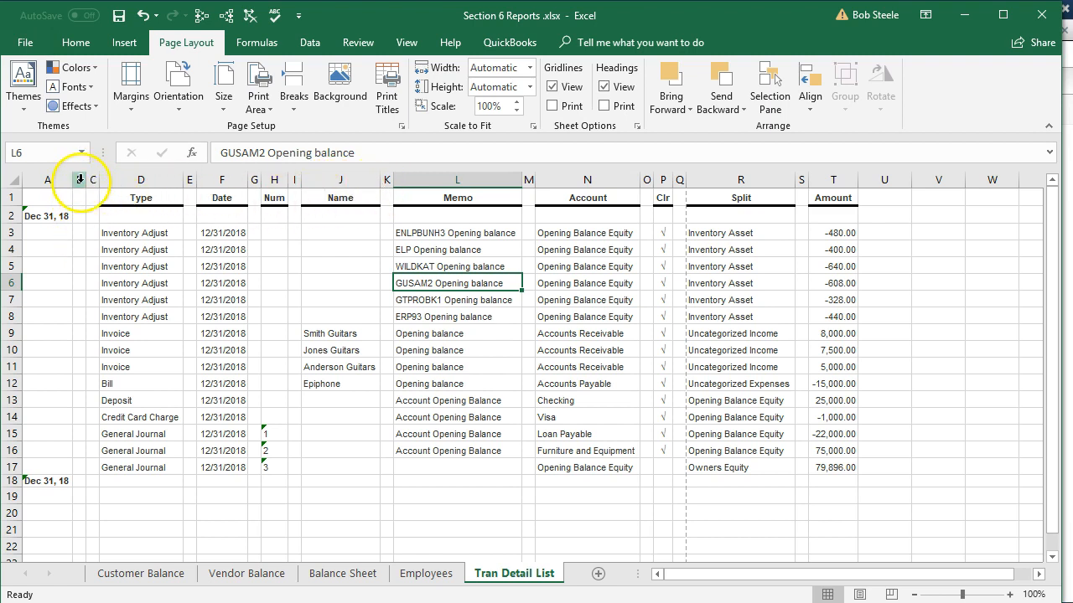
pyautogui.moveTo(80, 179); pyautogui.dragTo(94, 179)
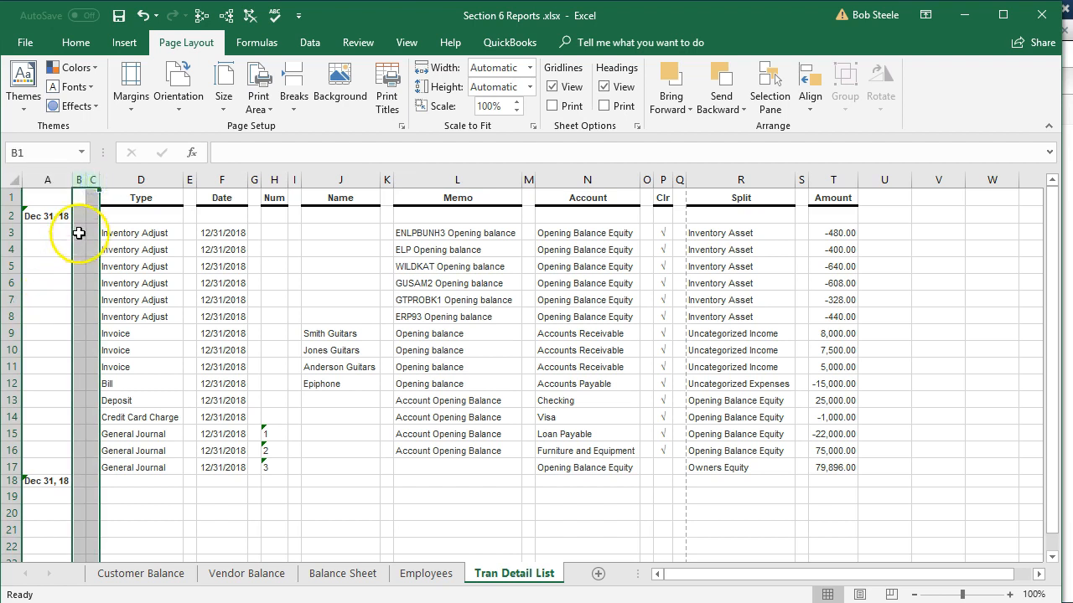
pyautogui.rightClick(88, 214)
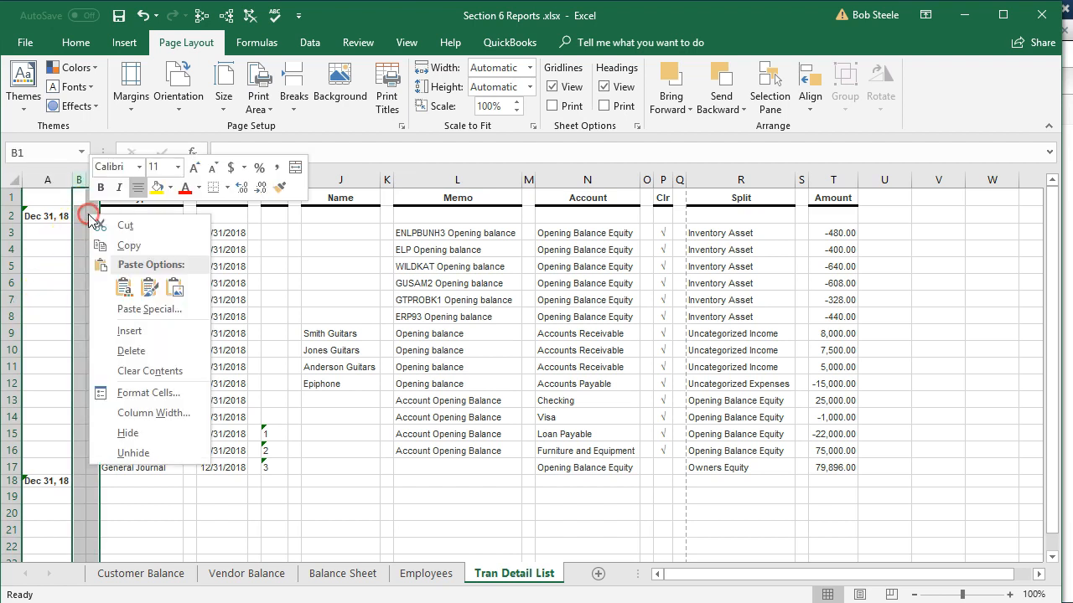
pyautogui.click(121, 345)
pyautogui.click(46, 249)
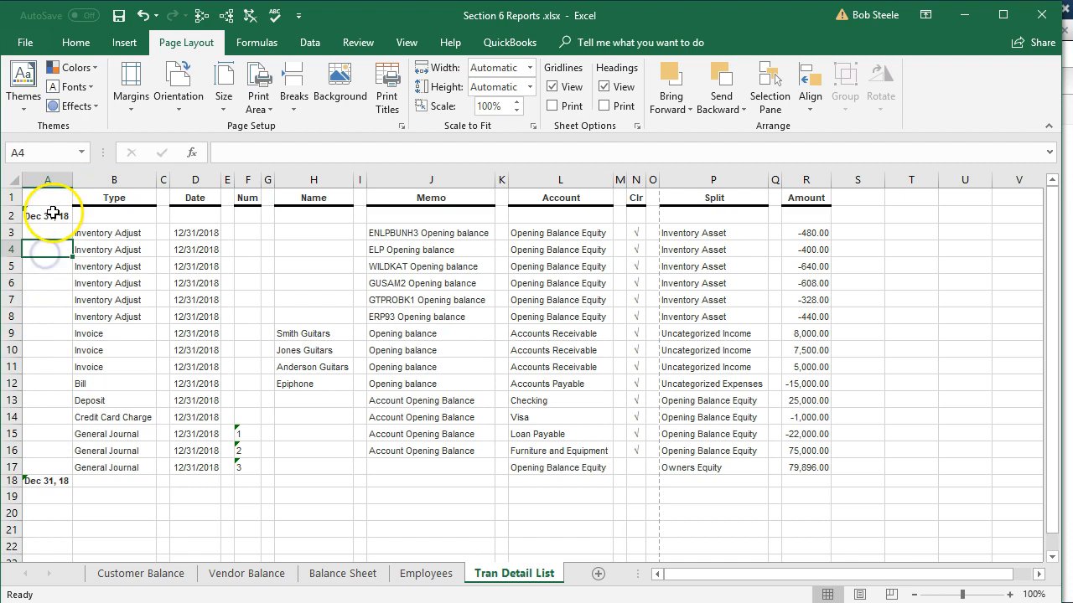
pyautogui.click(58, 177)
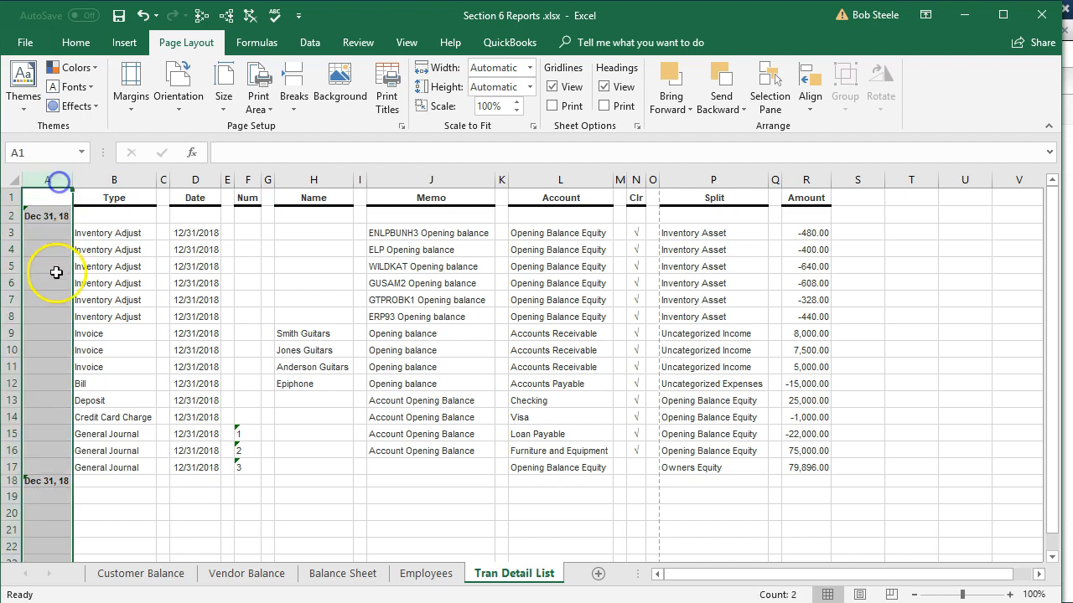
pyautogui.rightClick(53, 283)
pyautogui.click(98, 422)
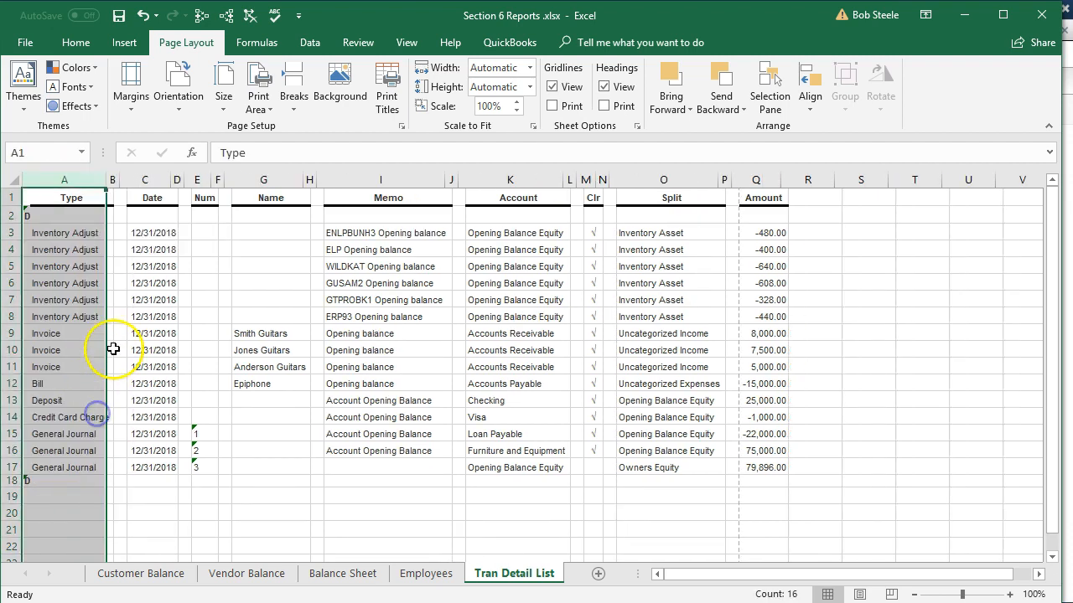
# Select all the remaining empty spacer columns between the report's data columns and delete them together.
pyautogui.click(114, 179)
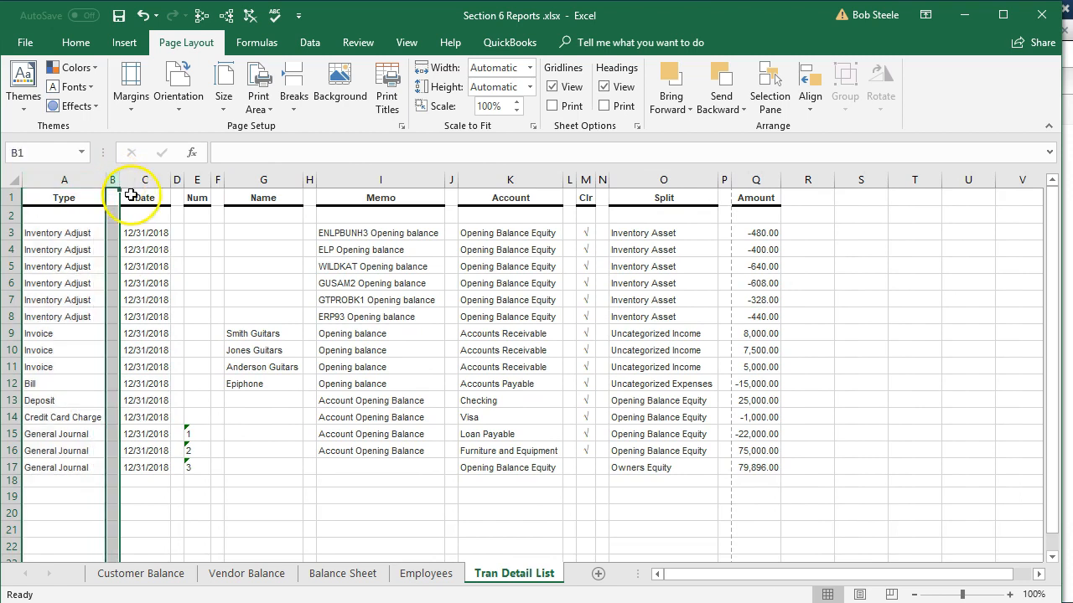
pyautogui.click(177, 180)
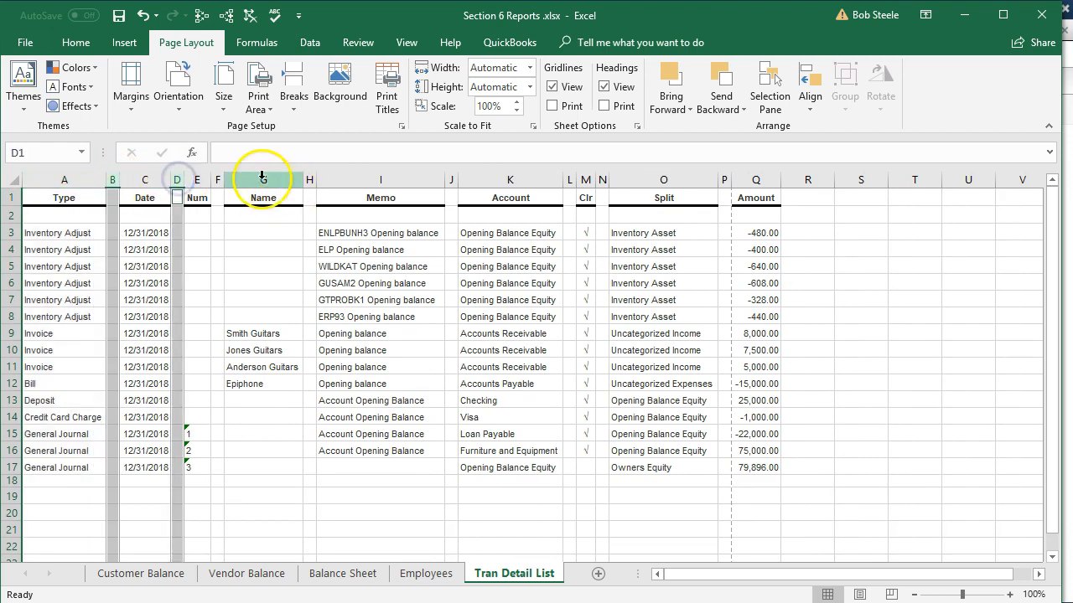
pyautogui.click(217, 179)
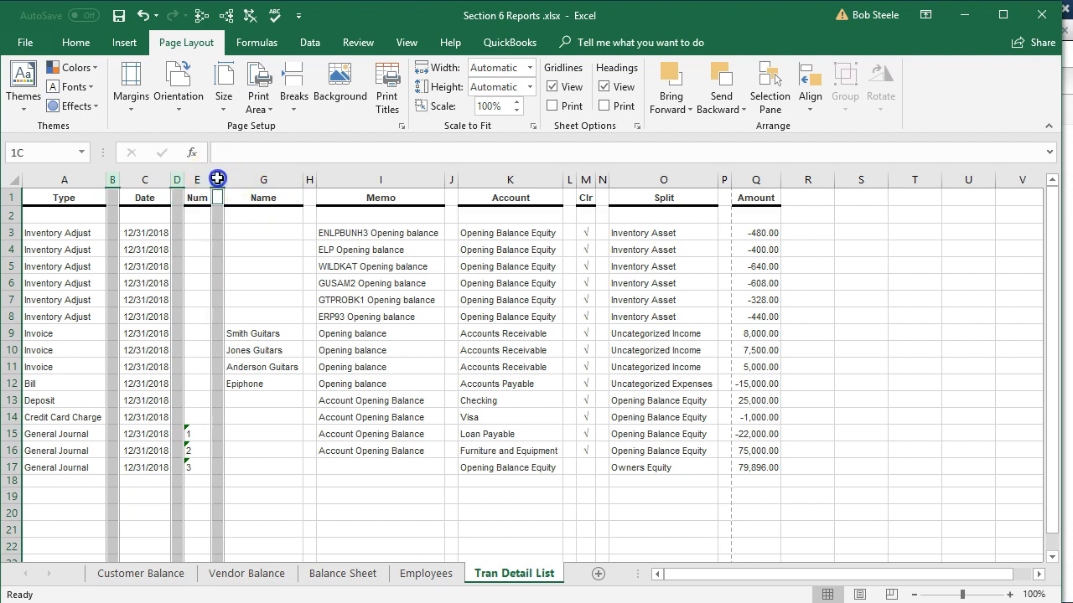
pyautogui.click(309, 179)
pyautogui.keyDown('ctrl'); pyautogui.click(450, 179); pyautogui.keyUp('ctrl')
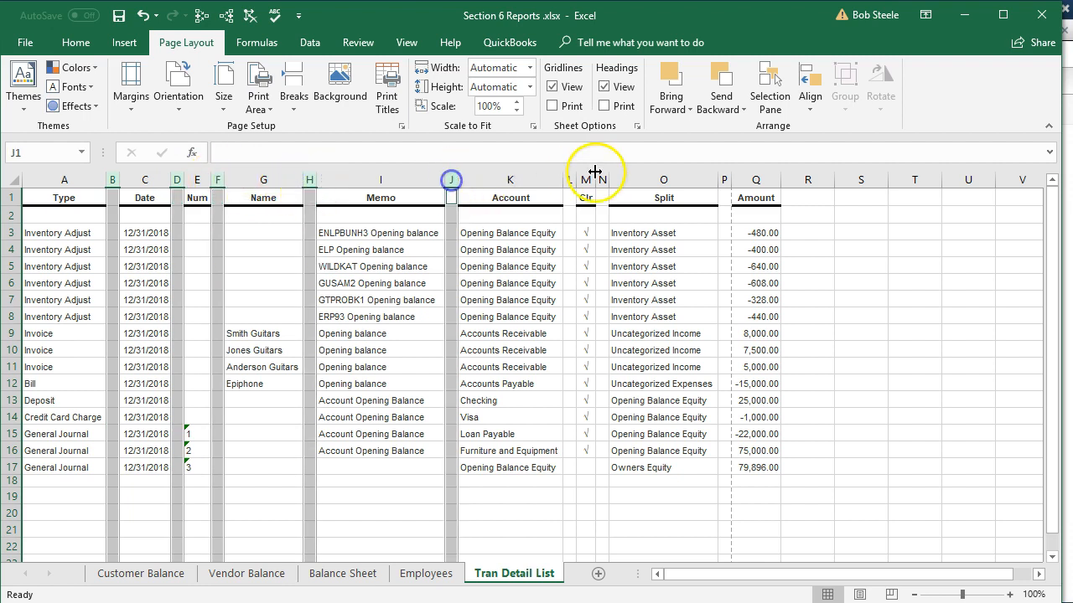
pyautogui.keyDown('ctrl'); pyautogui.click(570, 179); pyautogui.keyUp('ctrl')
pyautogui.keyDown('ctrl'); pyautogui.click(603, 177); pyautogui.keyUp('ctrl')
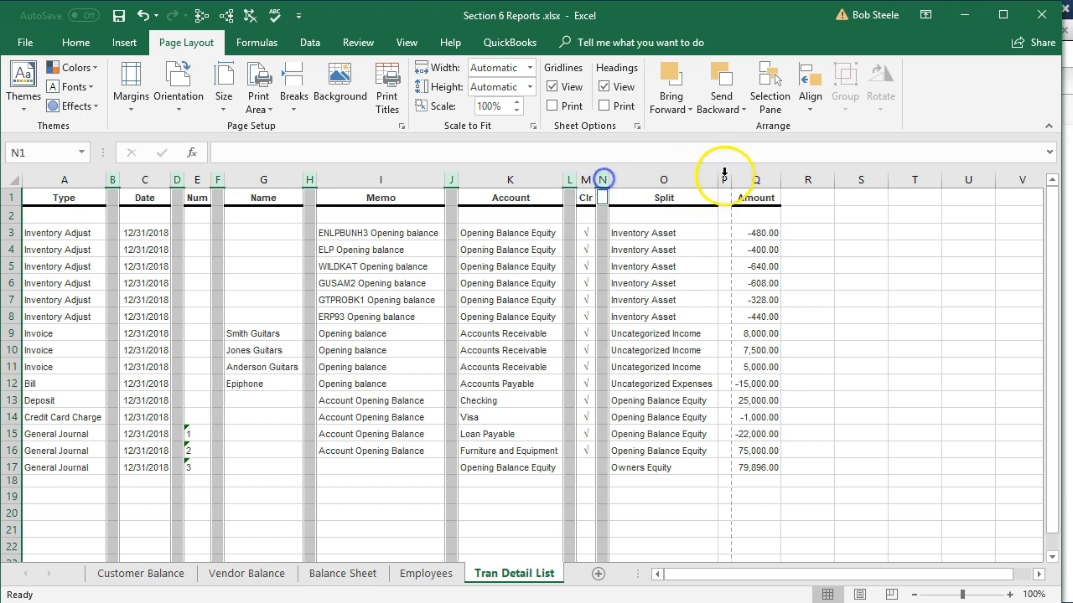
pyautogui.keyDown('ctrl'); pyautogui.click(725, 179); pyautogui.keyUp('ctrl')
pyautogui.rightClick(726, 236)
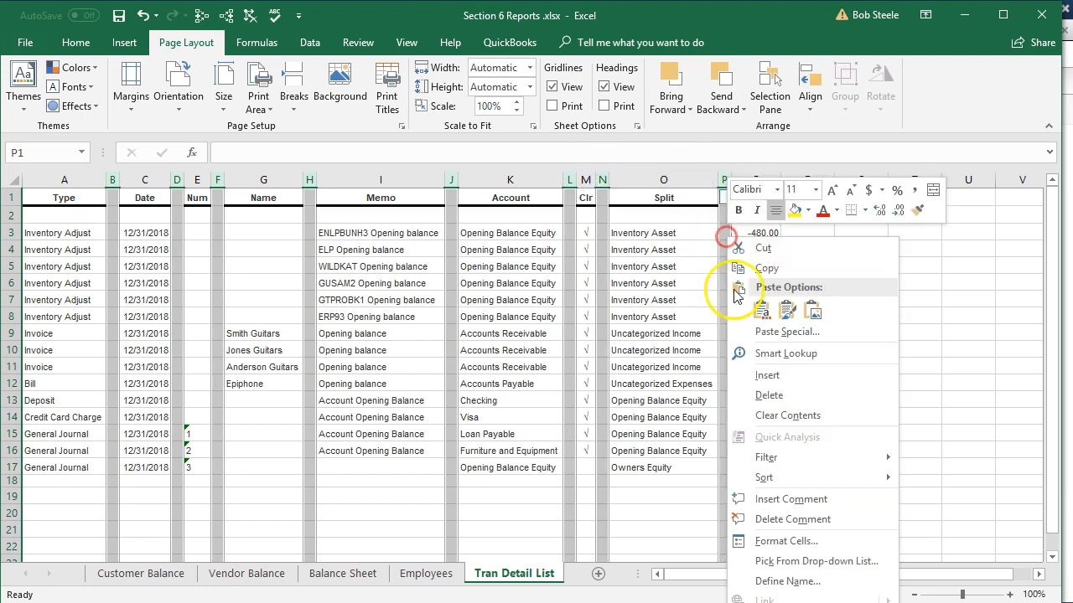
pyautogui.click(783, 403)
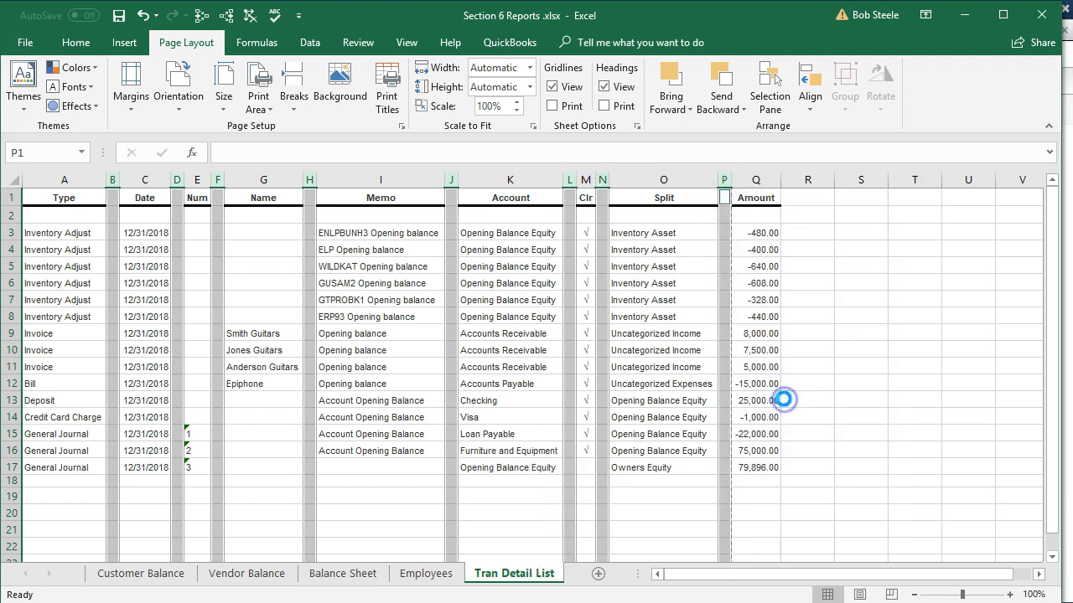
pyautogui.click(650, 401)
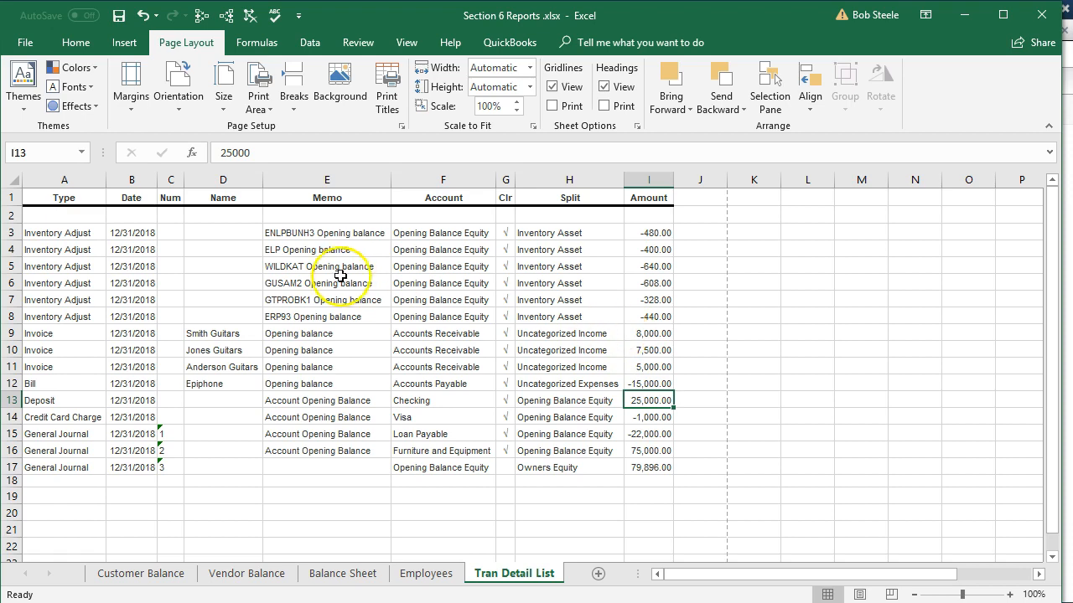
# Preview printing the entire workbook, paging through every sheet.
pyautogui.click(25, 42)
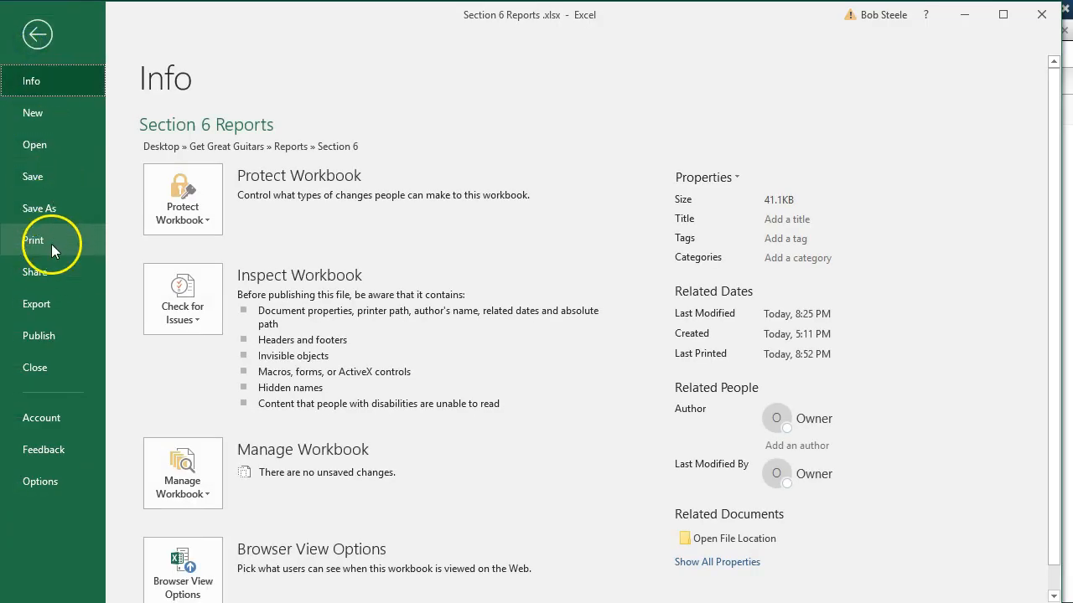
pyautogui.click(52, 236)
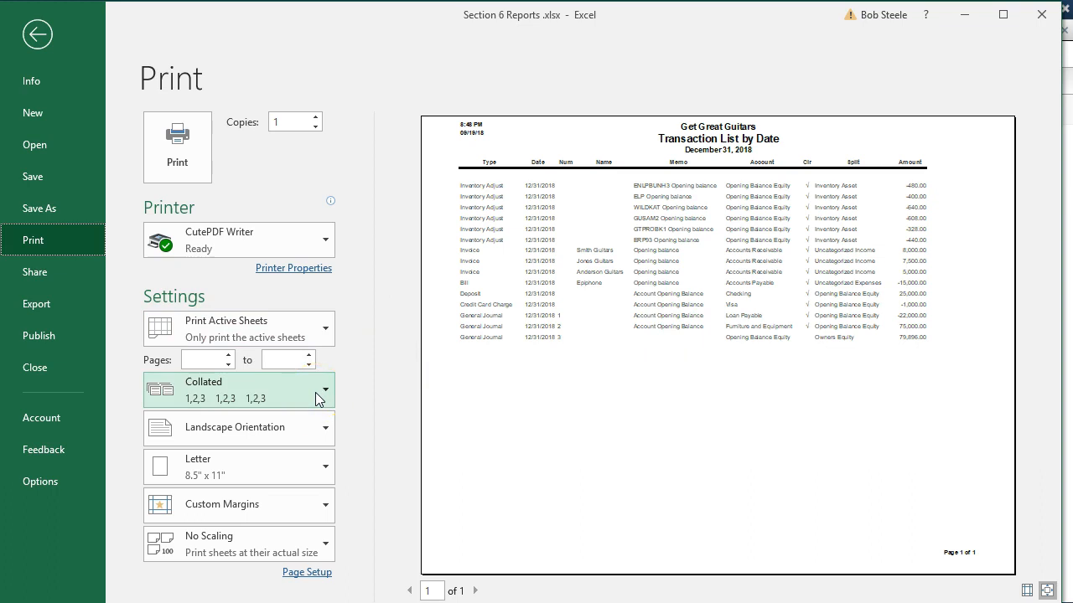
pyautogui.click(315, 333)
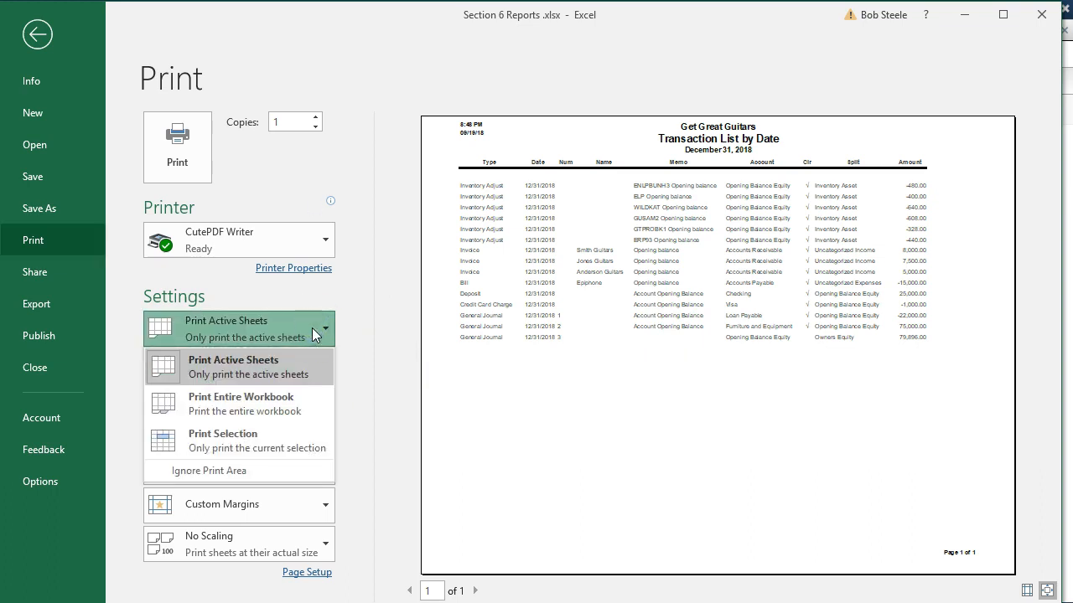
pyautogui.click(315, 334)
pyautogui.click(317, 322)
pyautogui.click(319, 326)
pyautogui.click(315, 411)
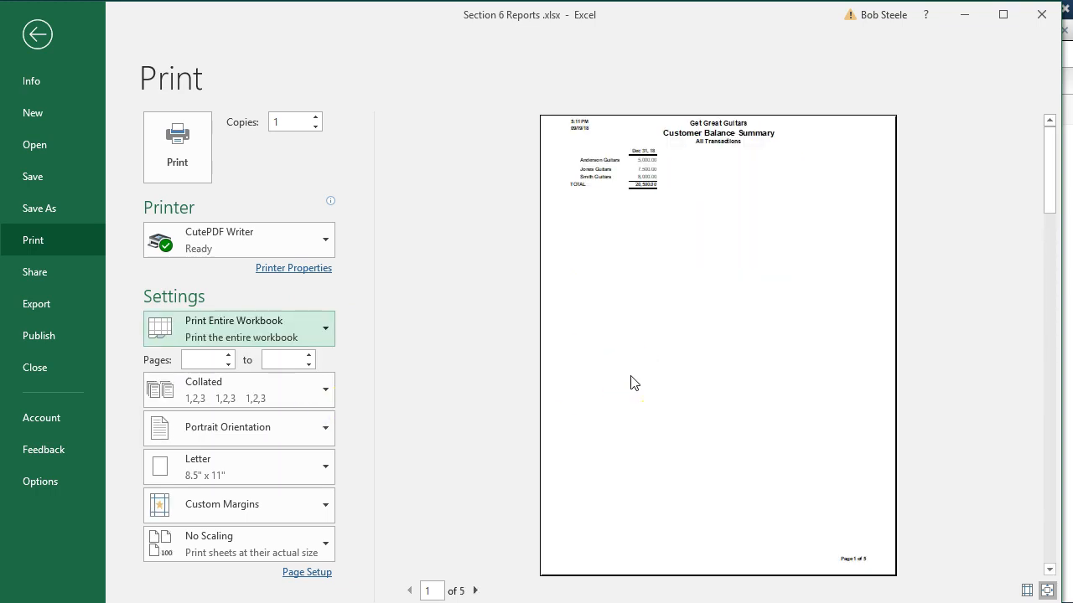
pyautogui.scroll(-1, 683, 286)
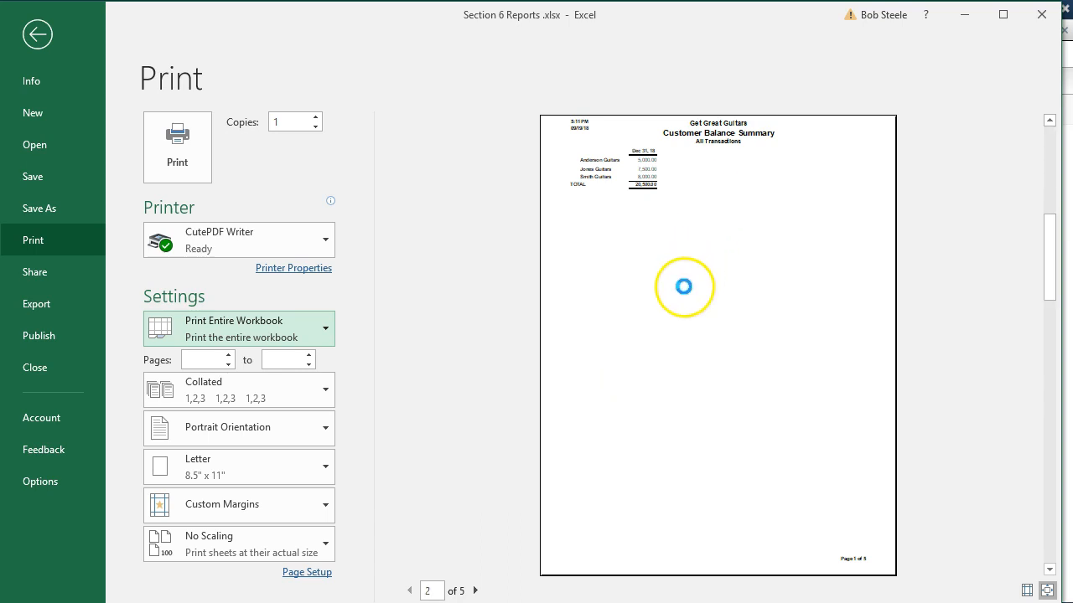
pyautogui.scroll(-1, 683, 287)
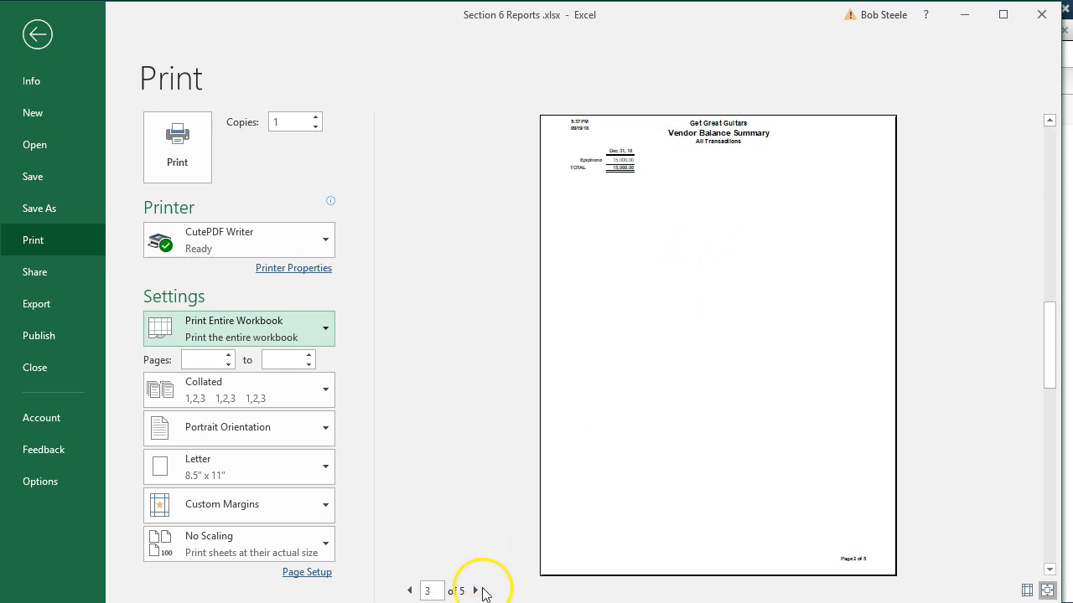
pyautogui.click(476, 591)
pyautogui.click(476, 591)
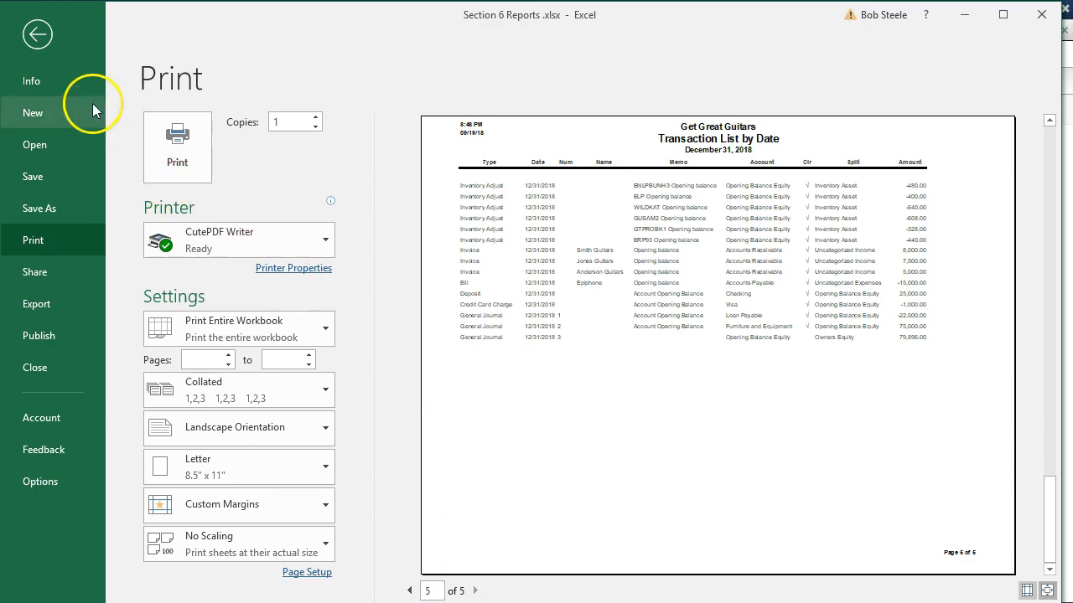
# Close the workbook, saving it and keeping it as a macro-free workbook.
pyautogui.click(34, 31)
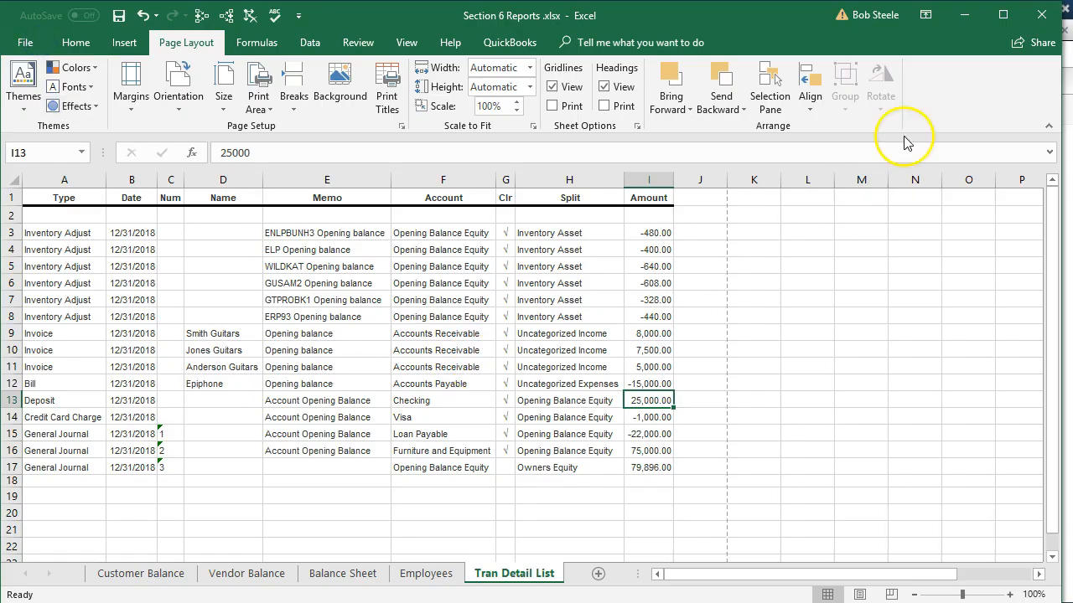
pyautogui.click(1041, 18)
pyautogui.click(465, 312)
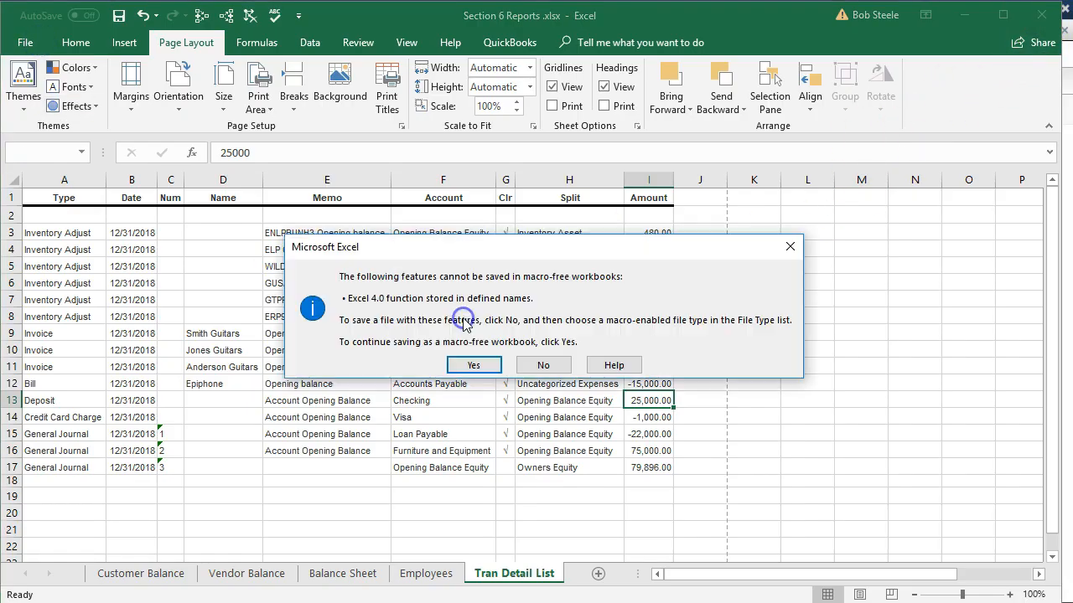
pyautogui.click(479, 360)
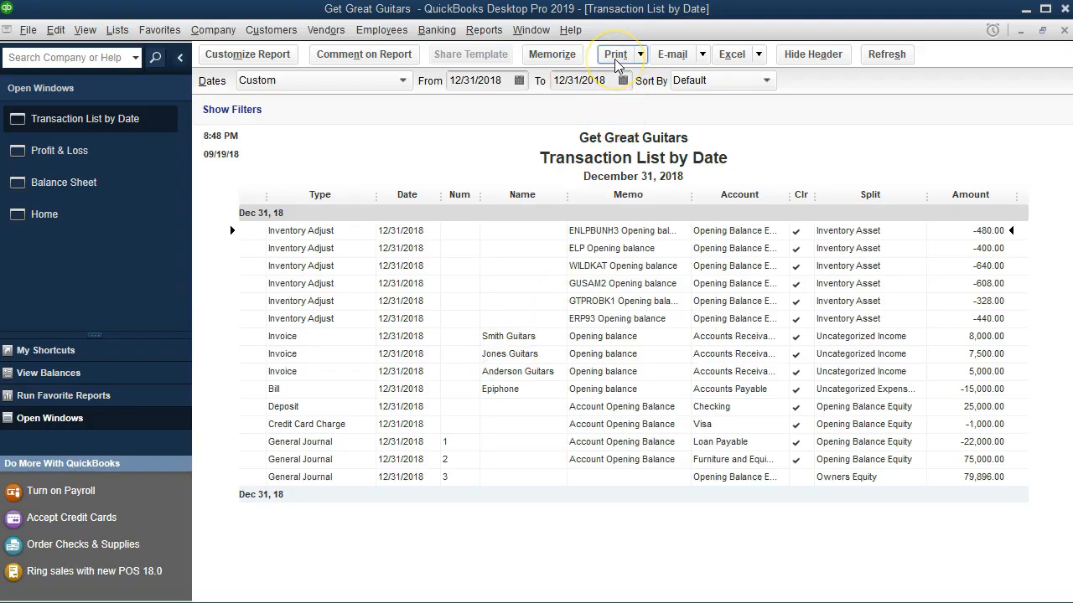
# Preview the printout of the Transaction List by Date report in landscape, then close the print dialog.
pyautogui.click(27, 29)
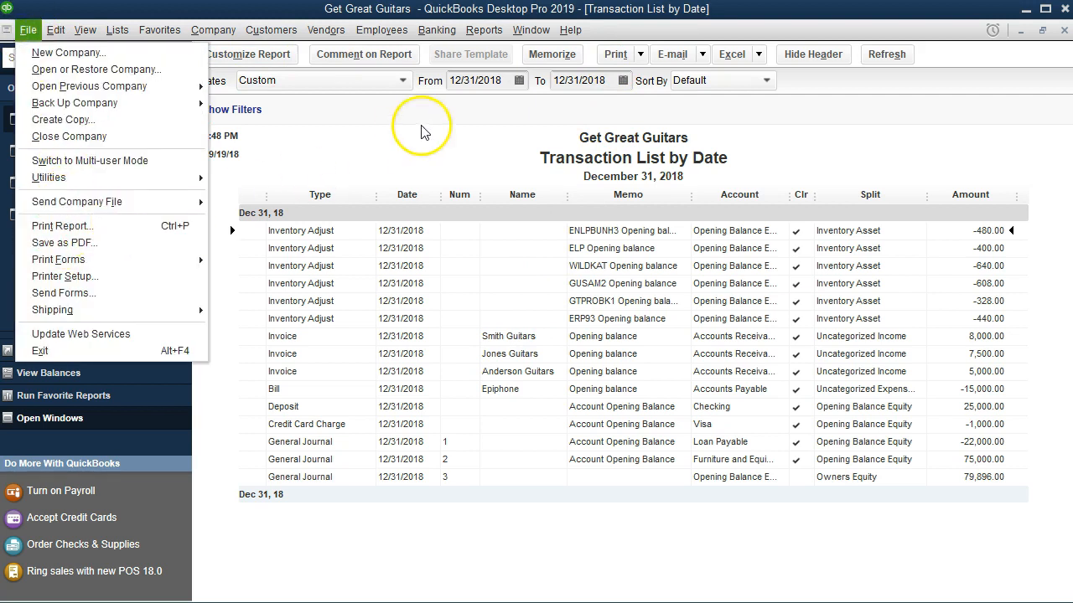
pyautogui.click(621, 56)
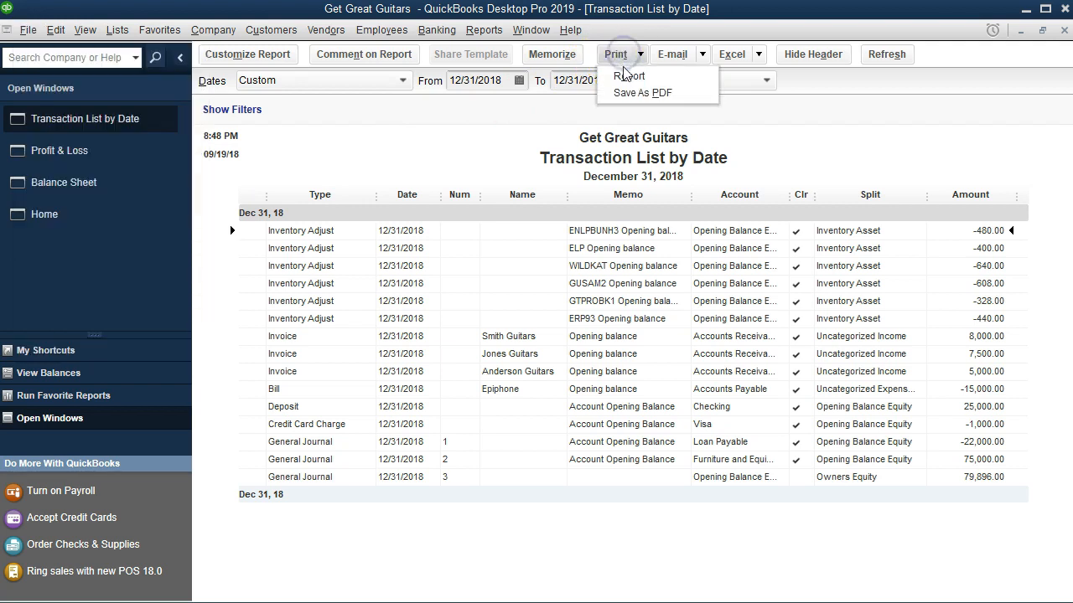
pyautogui.click(623, 74)
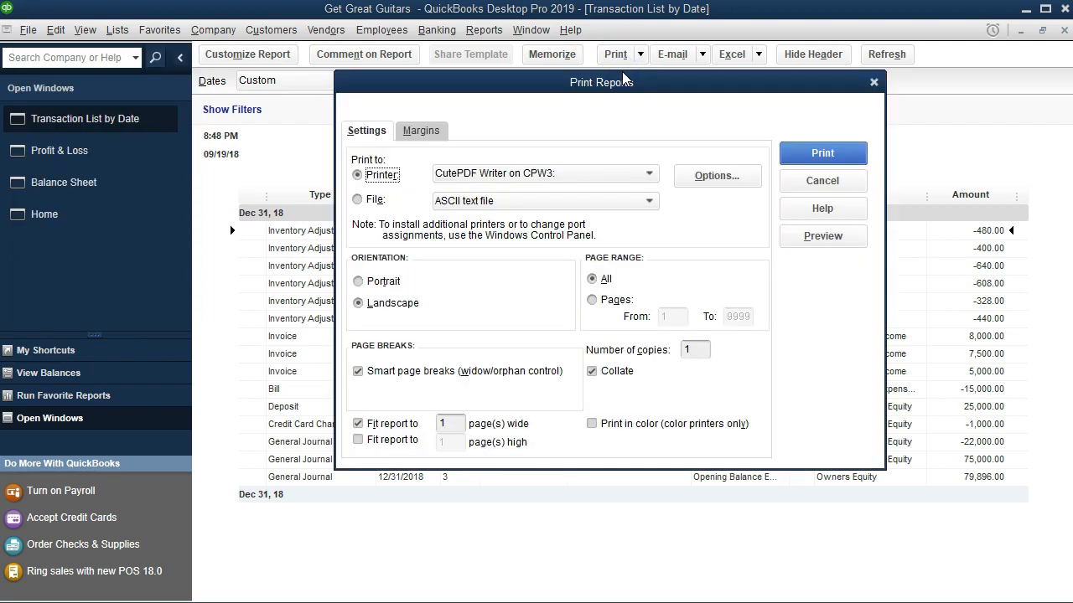
pyautogui.click(822, 240)
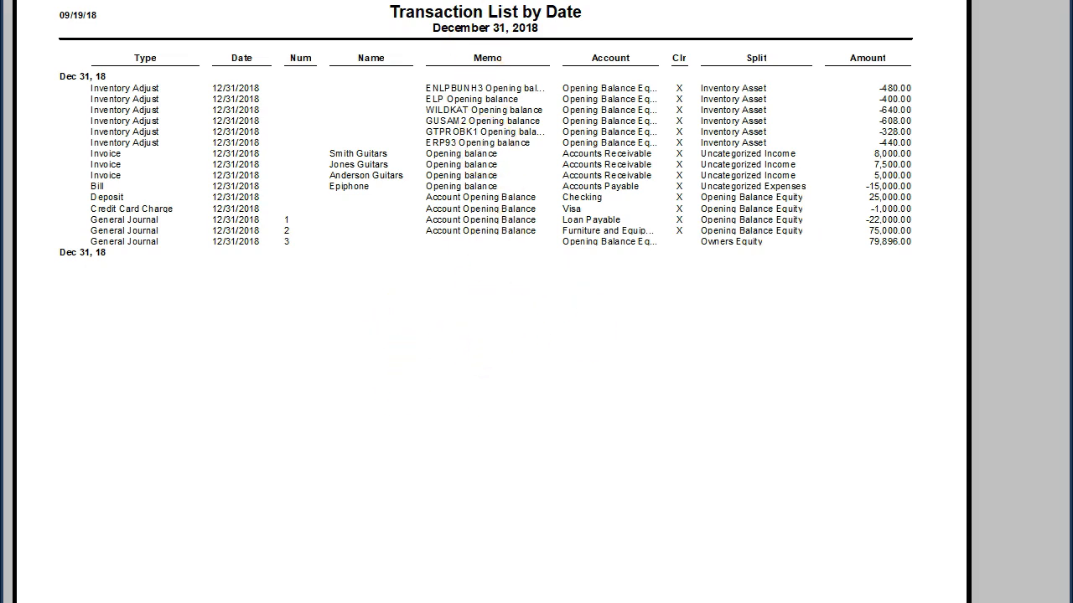
pyautogui.click(531, 75)
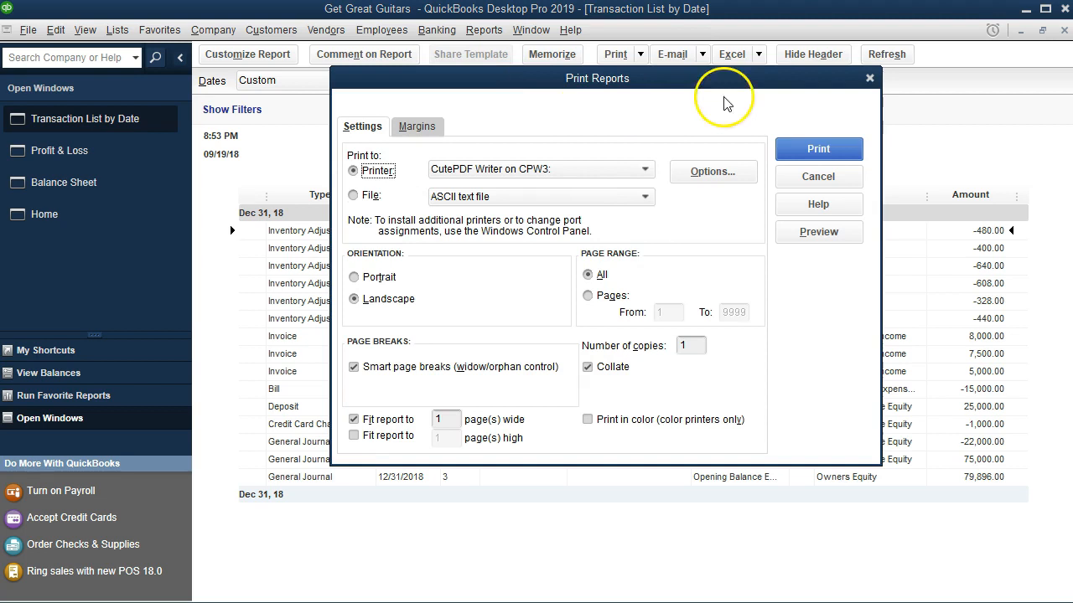
pyautogui.click(871, 76)
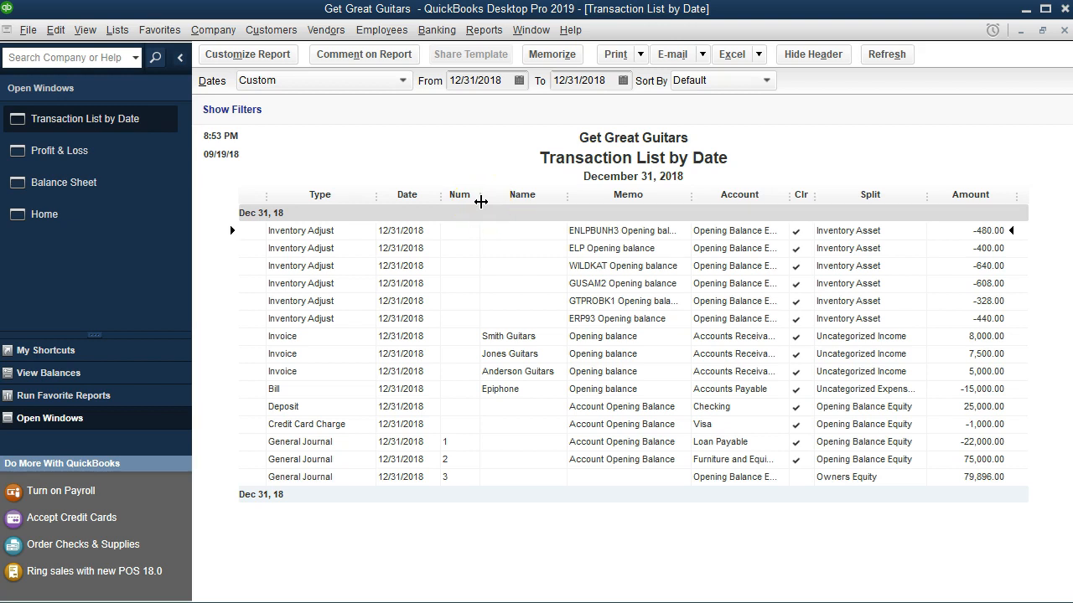
# Print the Transaction List by Date report to CutePDF Writer, saving it as Transaction Detail.pdf in the Section 6 folder.
pyautogui.click(642, 57)
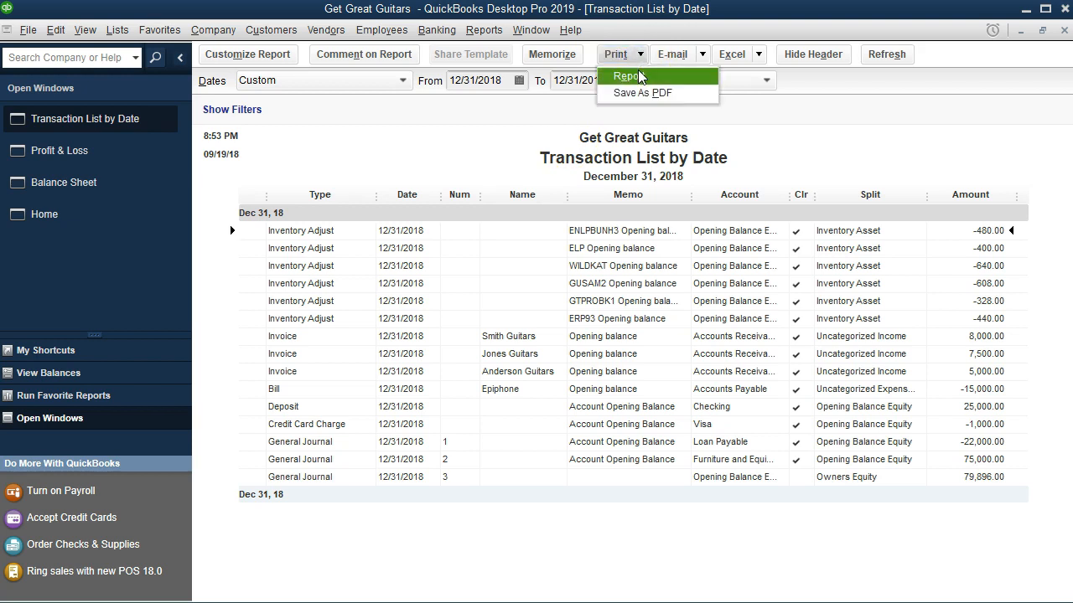
pyautogui.click(641, 76)
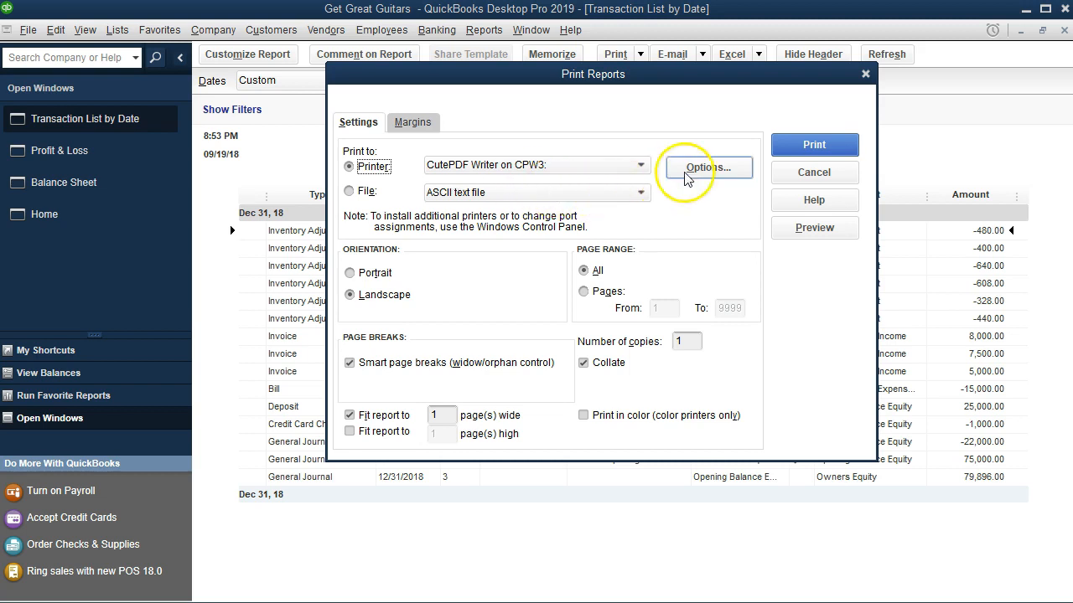
pyautogui.click(804, 144)
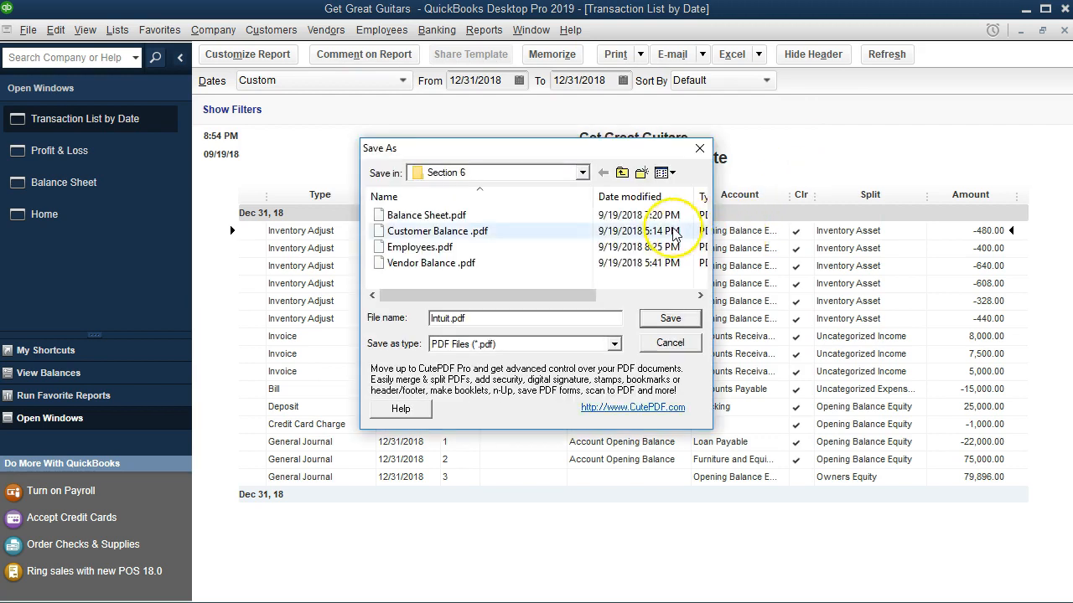
pyautogui.click(582, 173)
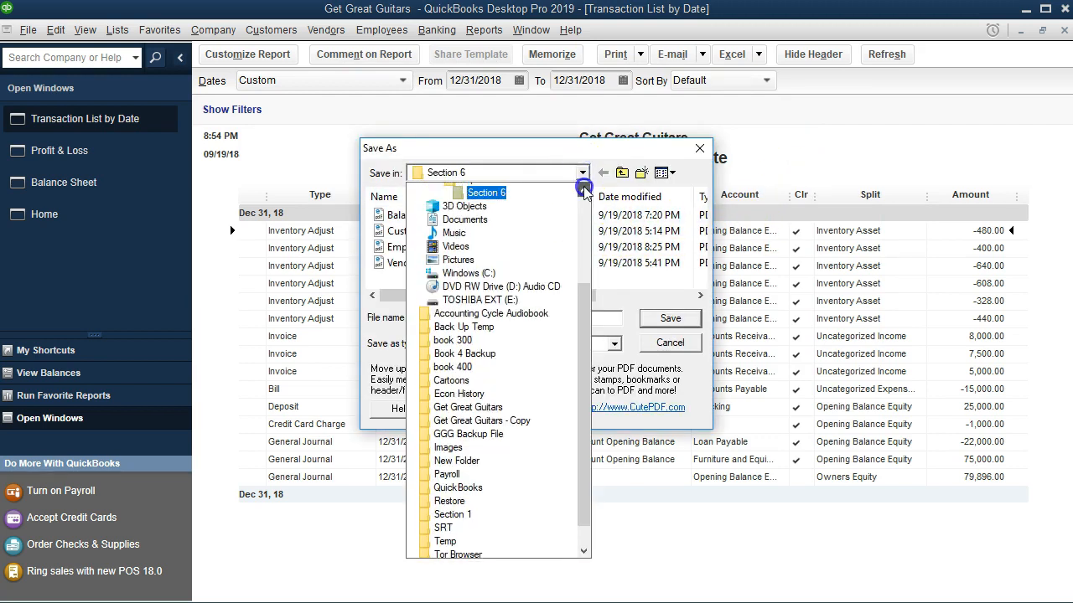
pyautogui.click(584, 189)
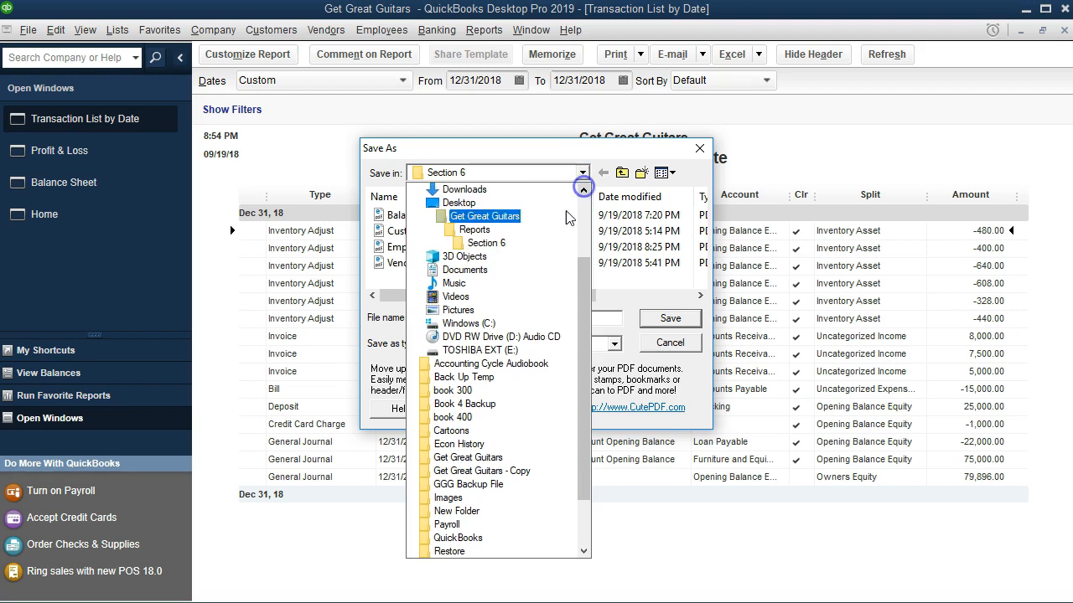
pyautogui.click(582, 173)
pyautogui.click(436, 319)
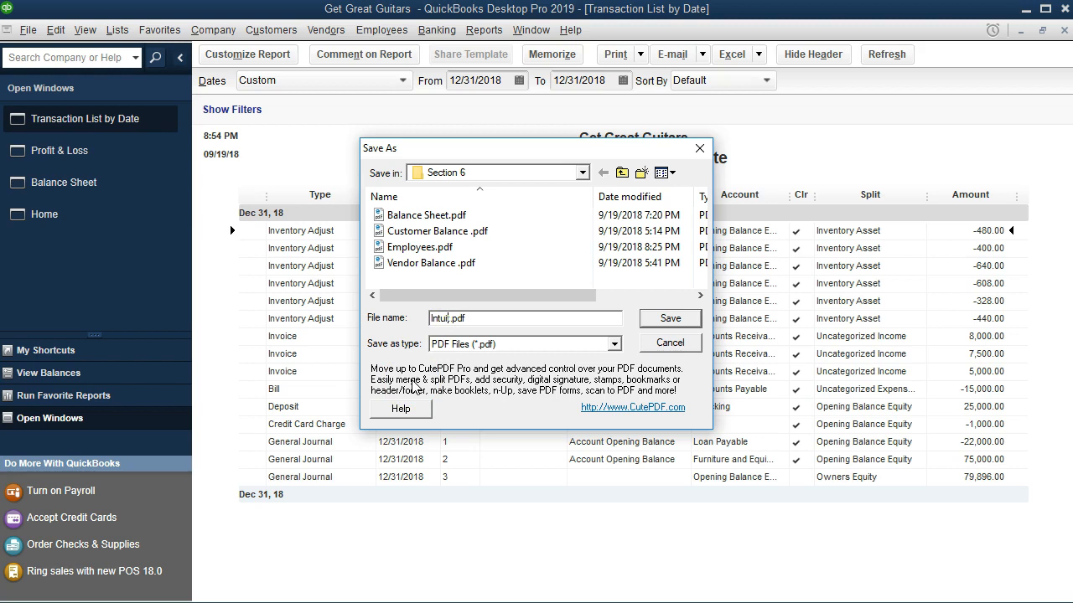
pyautogui.press('BackSpace')
pyautogui.press('BackSpace')
pyautogui.press('BackSpace')
pyautogui.press('BackSpace')
pyautogui.press('BackSpace')
pyautogui.press('BackSpace')
pyautogui.write('Transaction Detail')
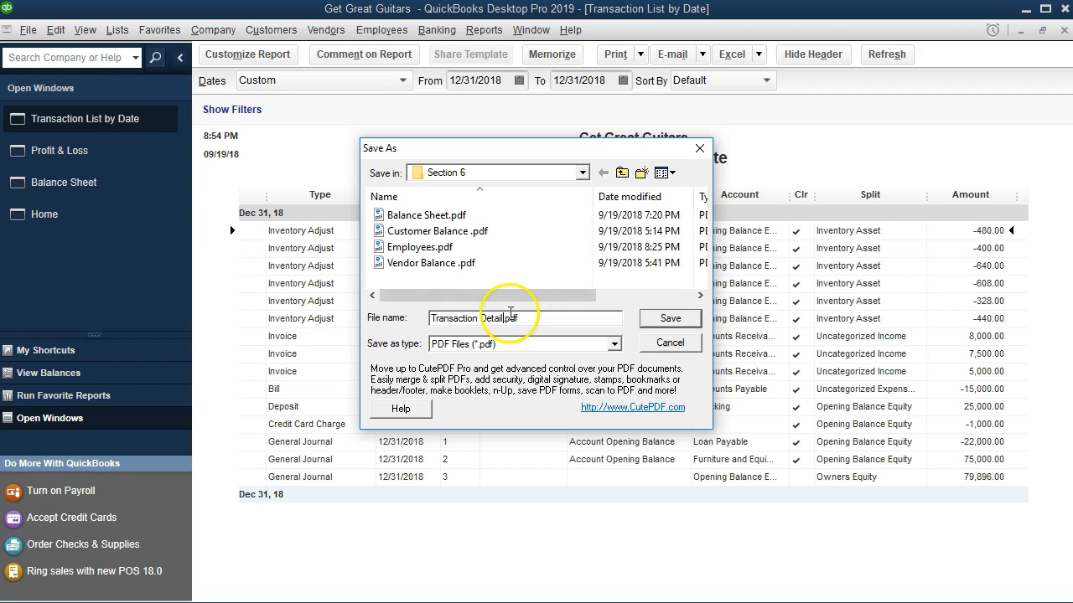
pyautogui.click(670, 319)
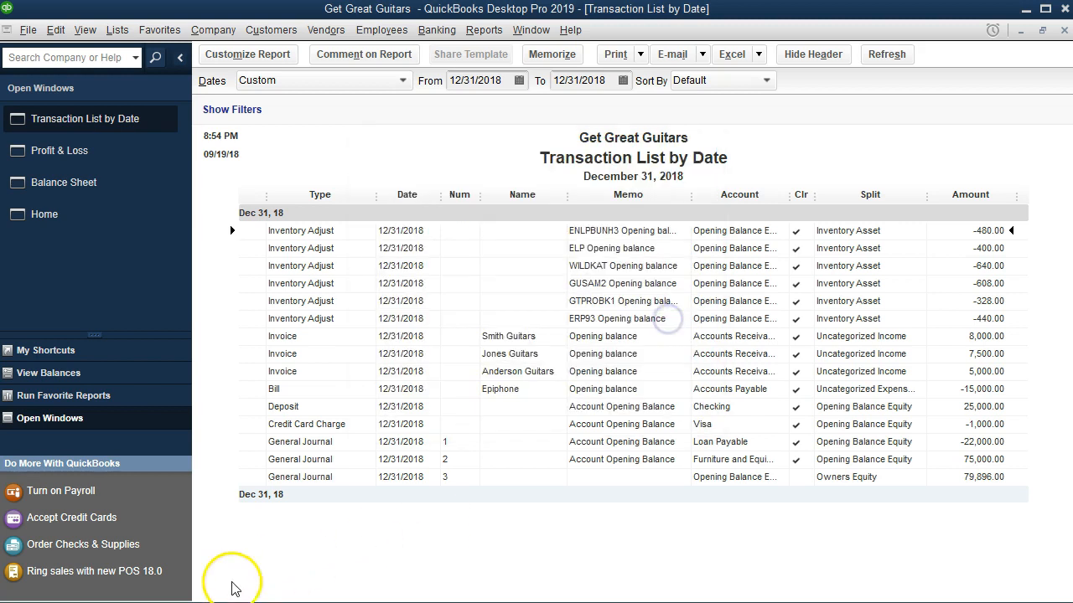